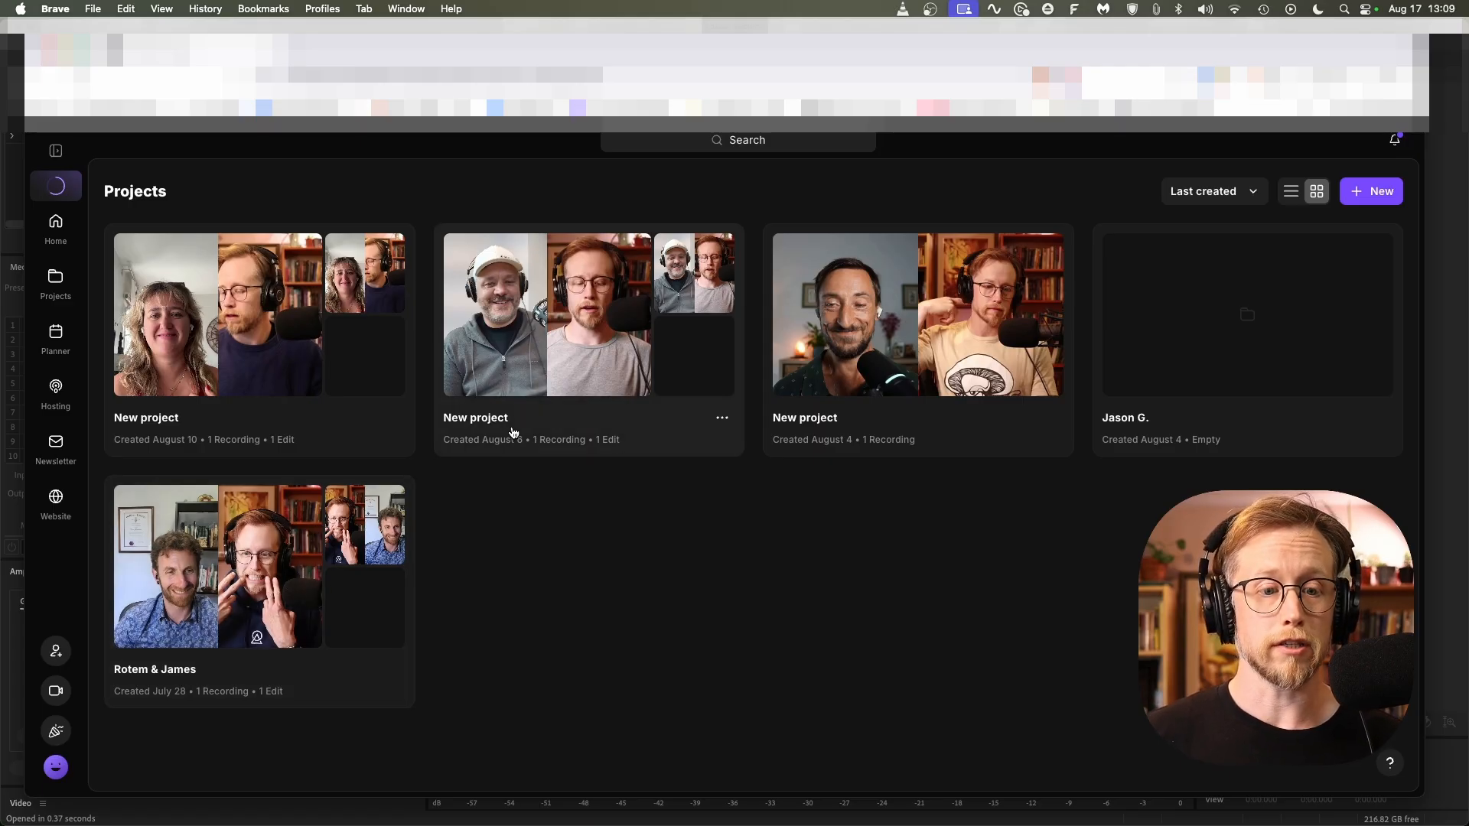
Step: Open the second podcast project and show the download options for the host's source track
click(485, 424)
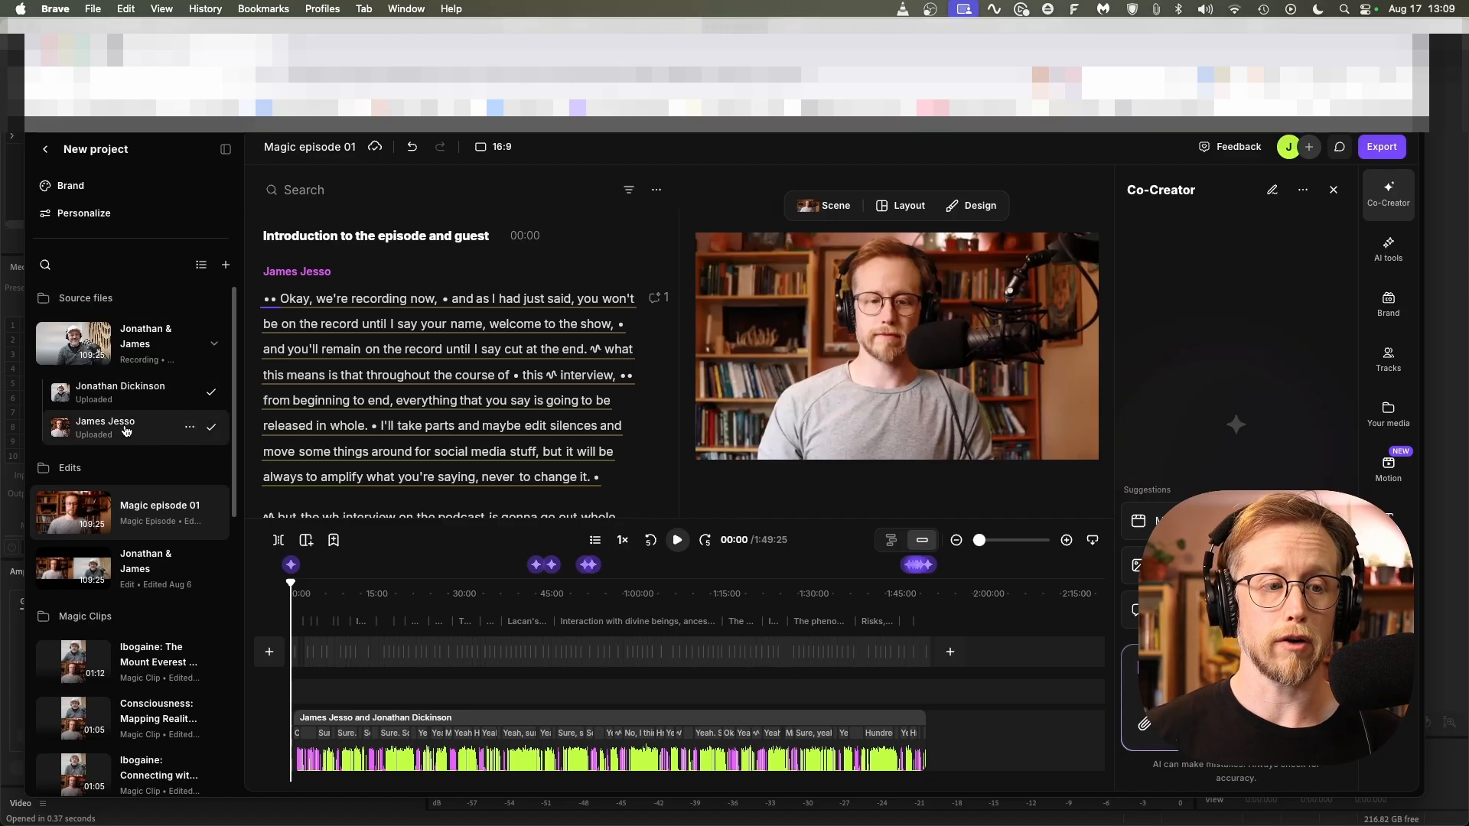
click(189, 428)
mouse_move(260, 462)
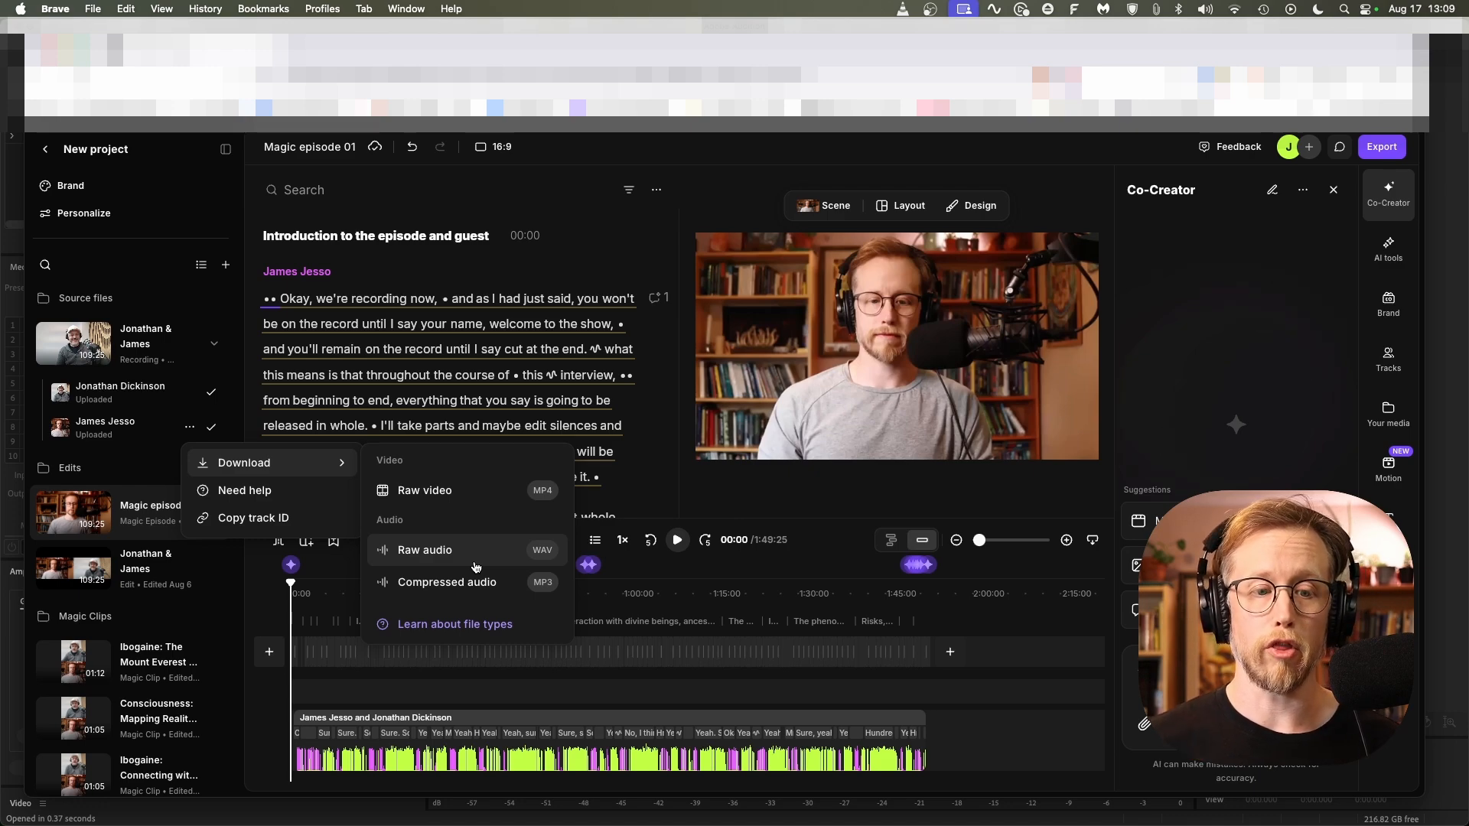
Step: Switch to DaVinci Resolve and place the raw video MP4 at the timeline start, with the raw audio WAV beneath it on Audio 2
key(super+Tab)
key(super+Tab)
key(super+Tab)
key(super+Tab)
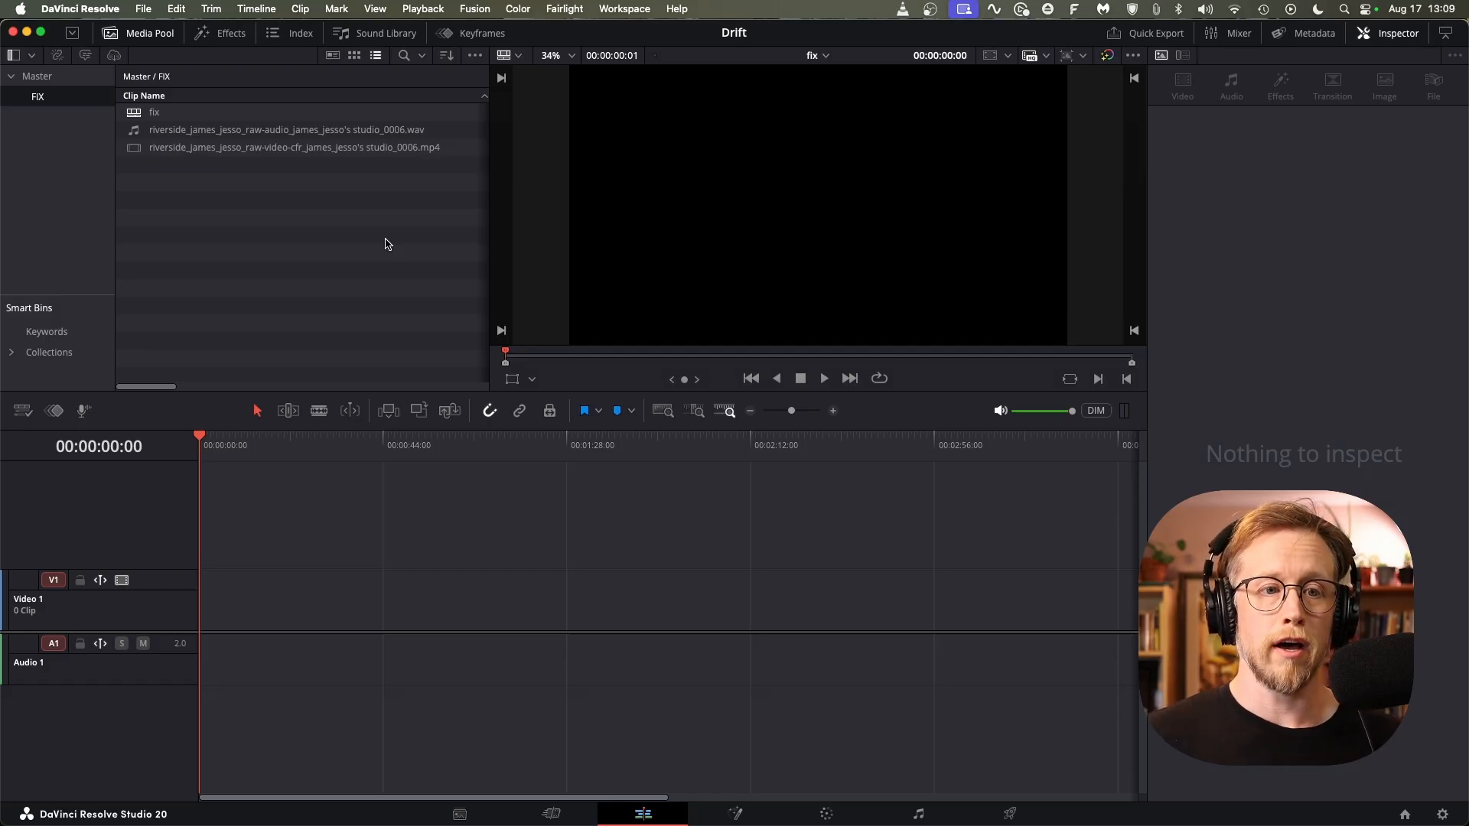
drag(371, 147, 197, 613)
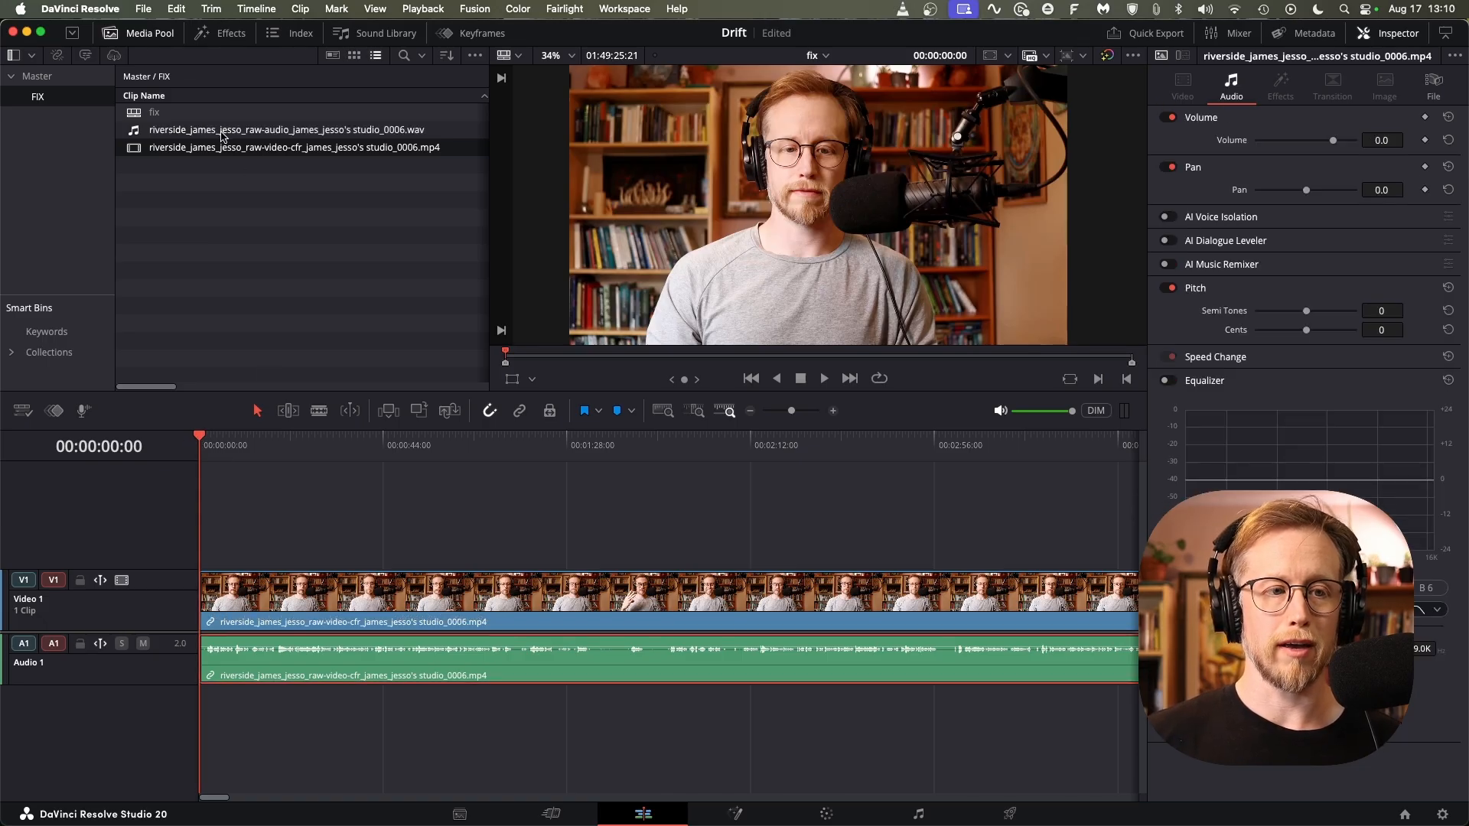
drag(215, 129, 253, 721)
click(253, 722)
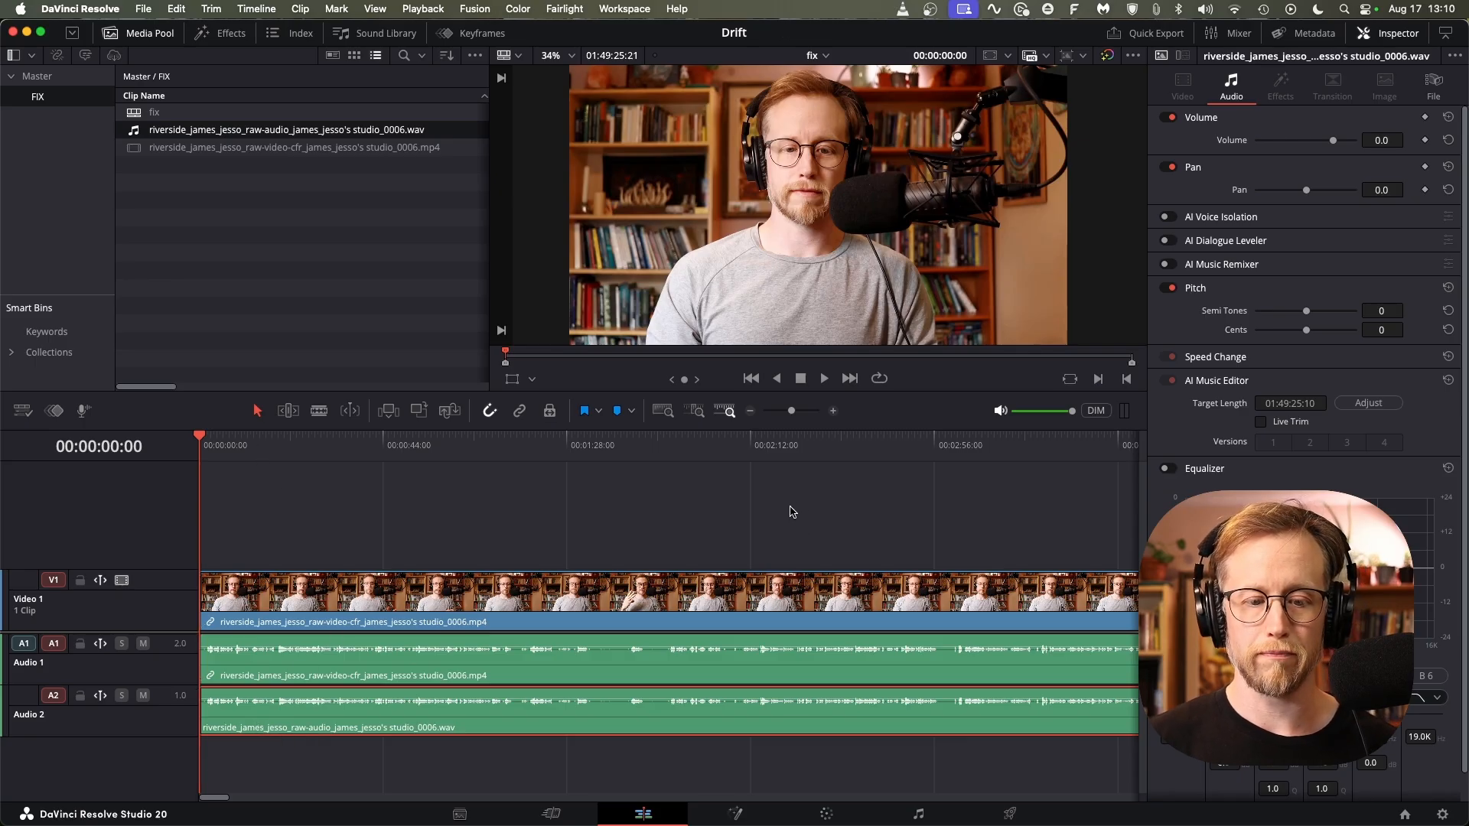
Step: Select both audio clips and play the timeline briefly near 00:02:16 to check the sync
scroll(788, 509, right, 5)
key(super+minus)
key(super+minus)
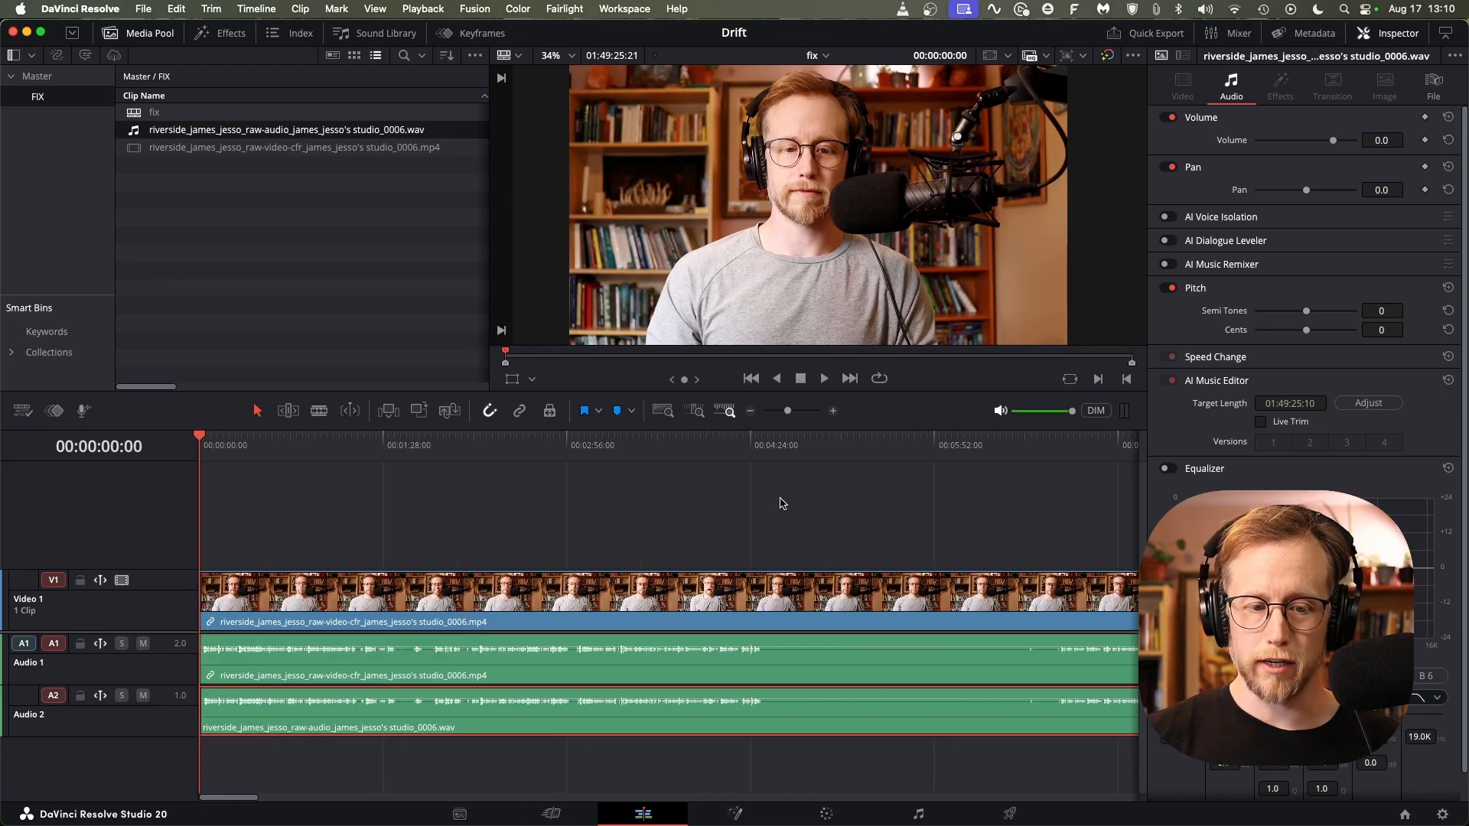
drag(480, 770, 432, 712)
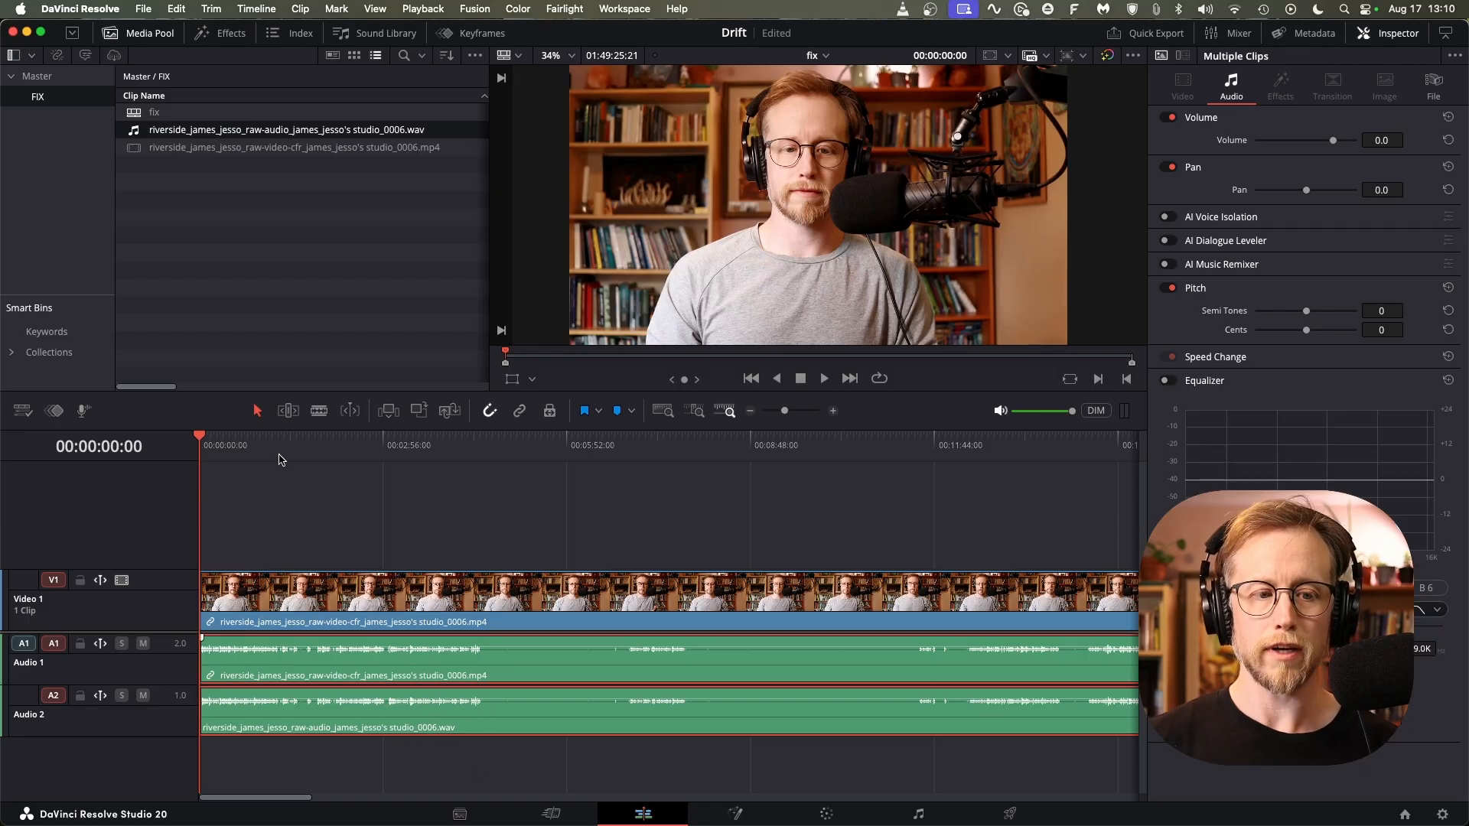
click(342, 448)
key(space)
key(space)
Step: Play the timeline near its end, around 01:46:33, to check for drift between picture and sound
scroll(505, 495, right, 20)
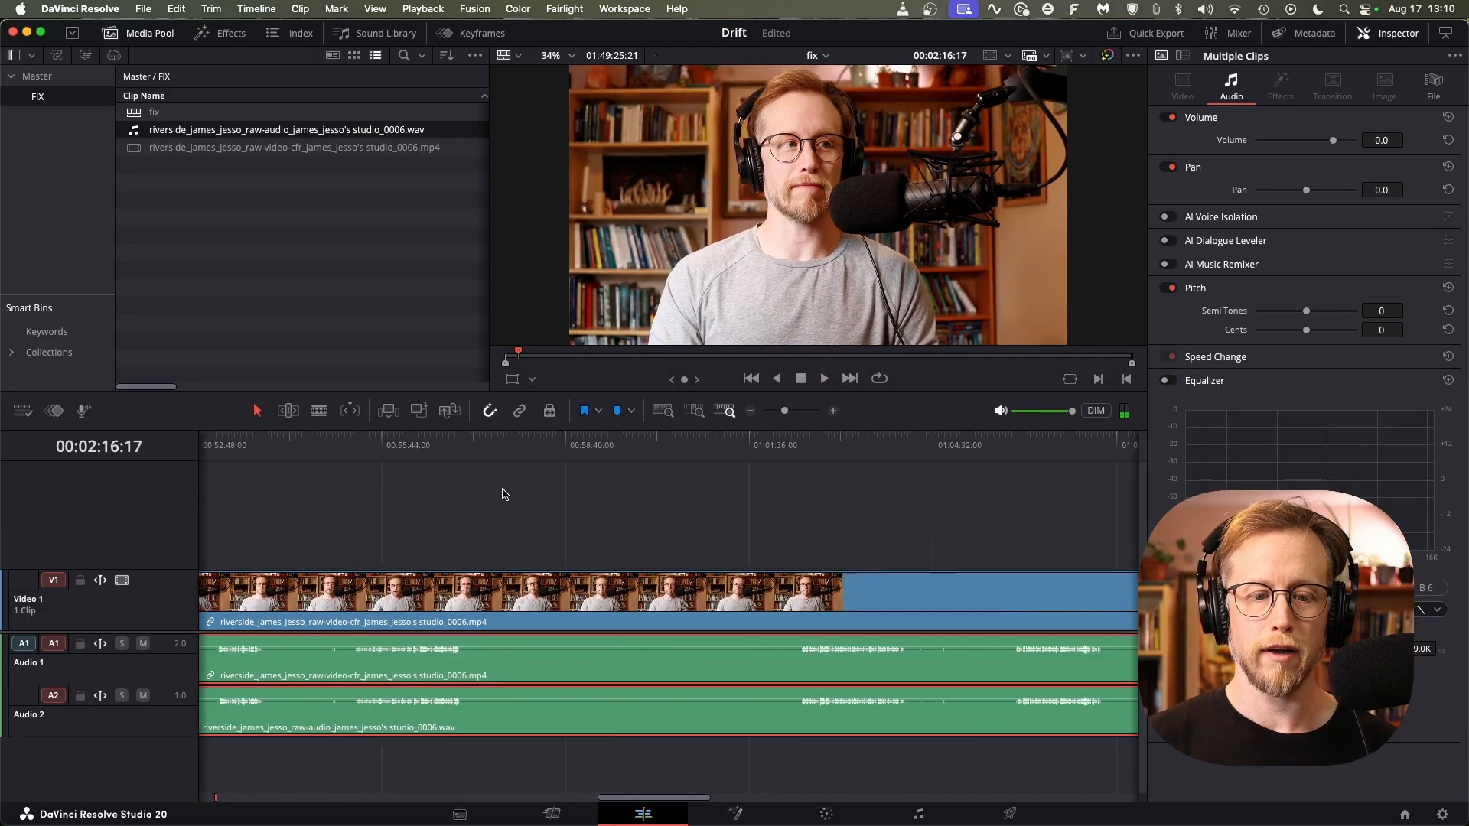
scroll(505, 494, left, 5)
scroll(999, 462, right, 2)
scroll(518, 497, right, 4)
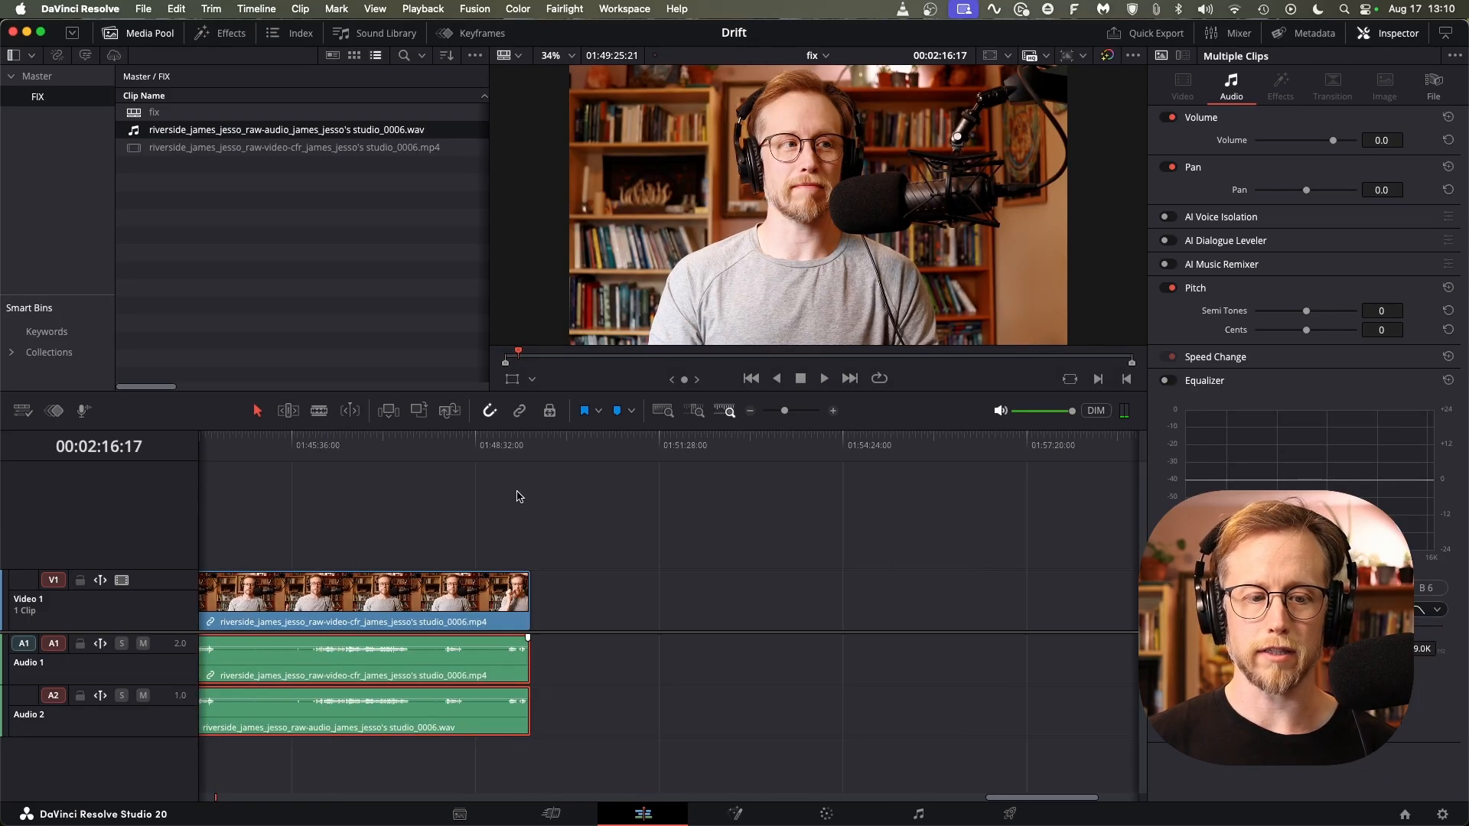
click(348, 446)
key(space)
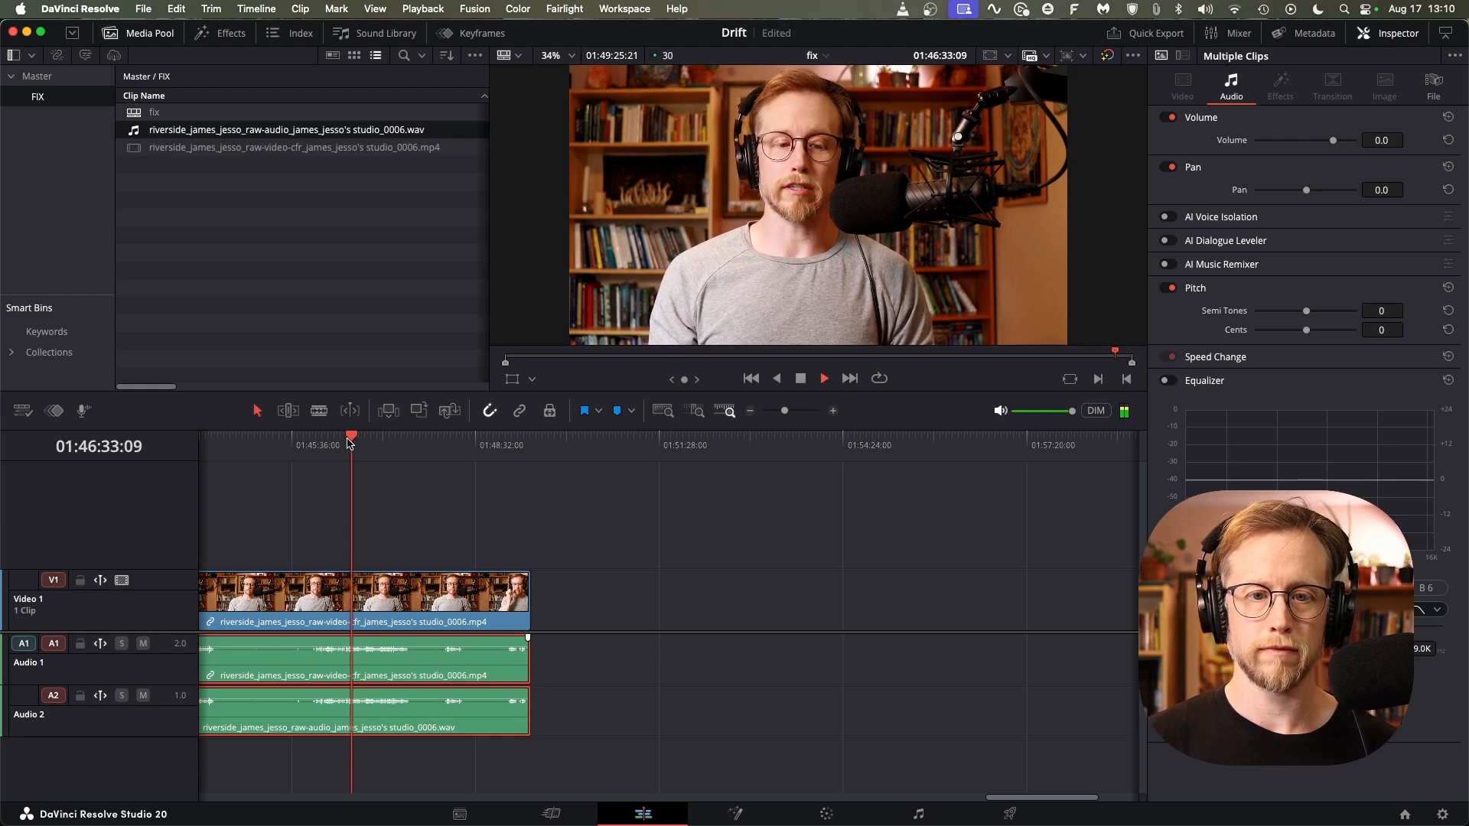
key(space)
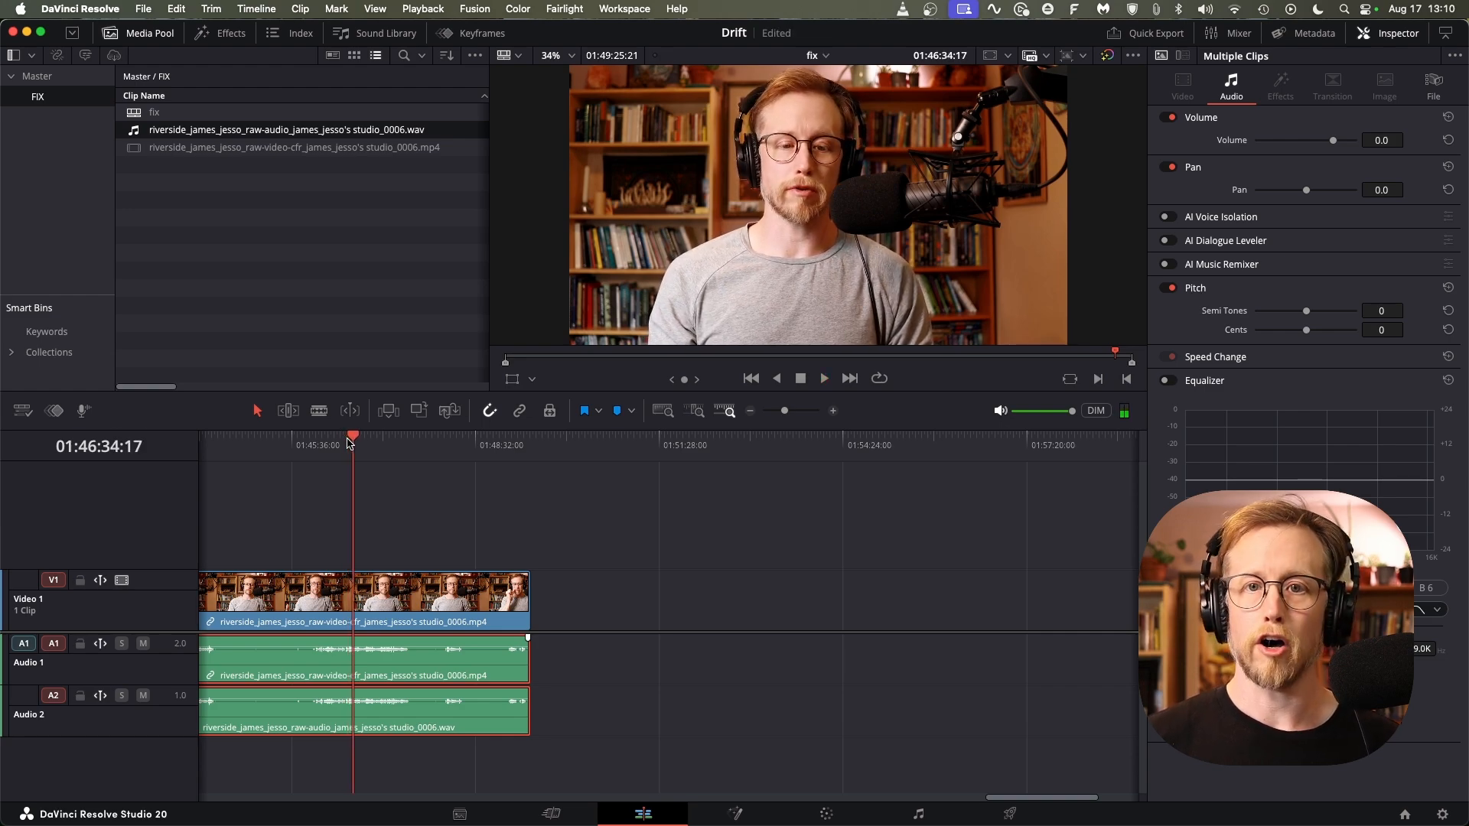
Step: Place the playhead at the end of the MP4 and compare at frame level where the video and the WAV end
click(531, 448)
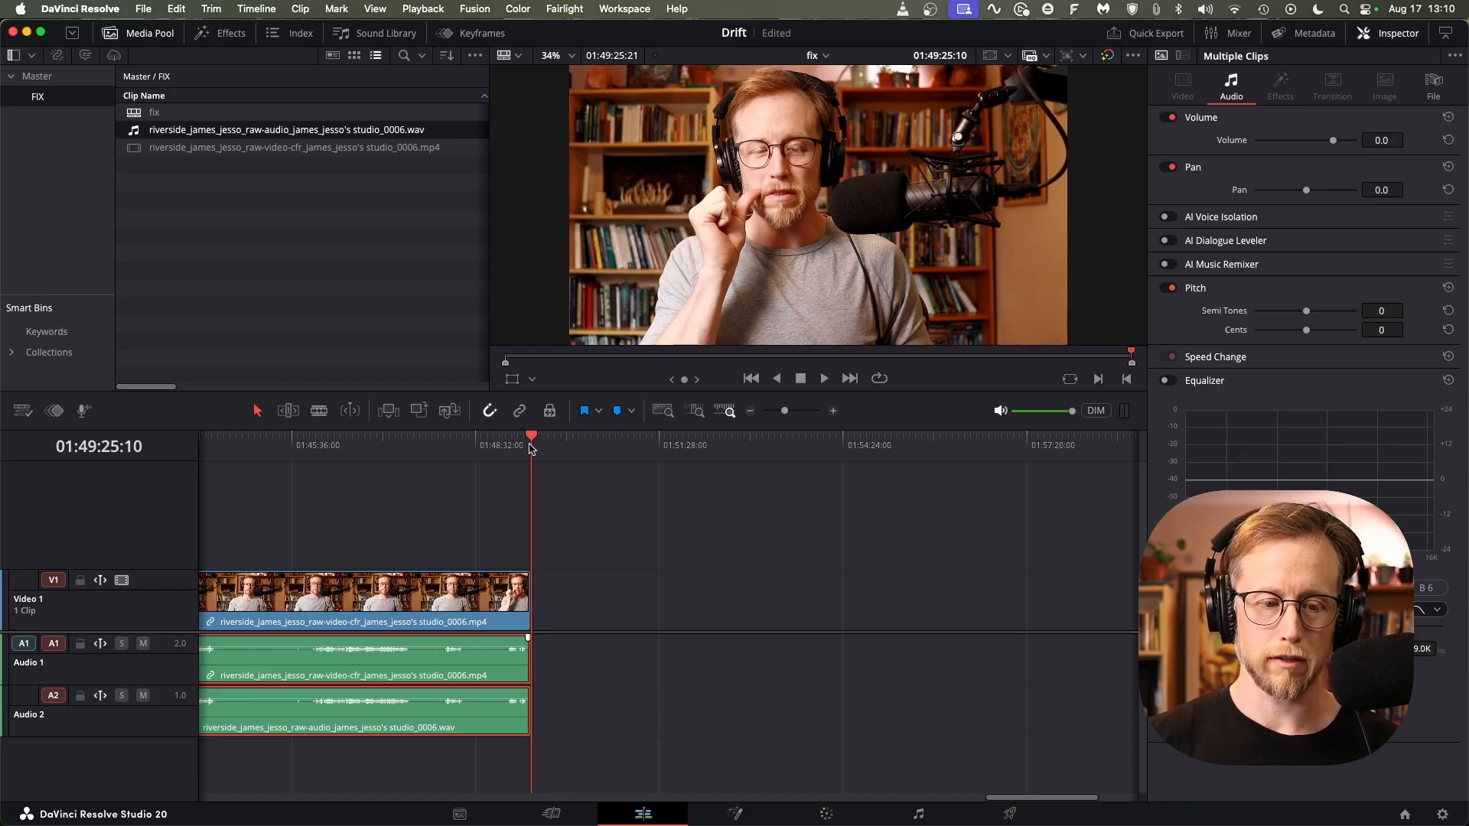
key(space)
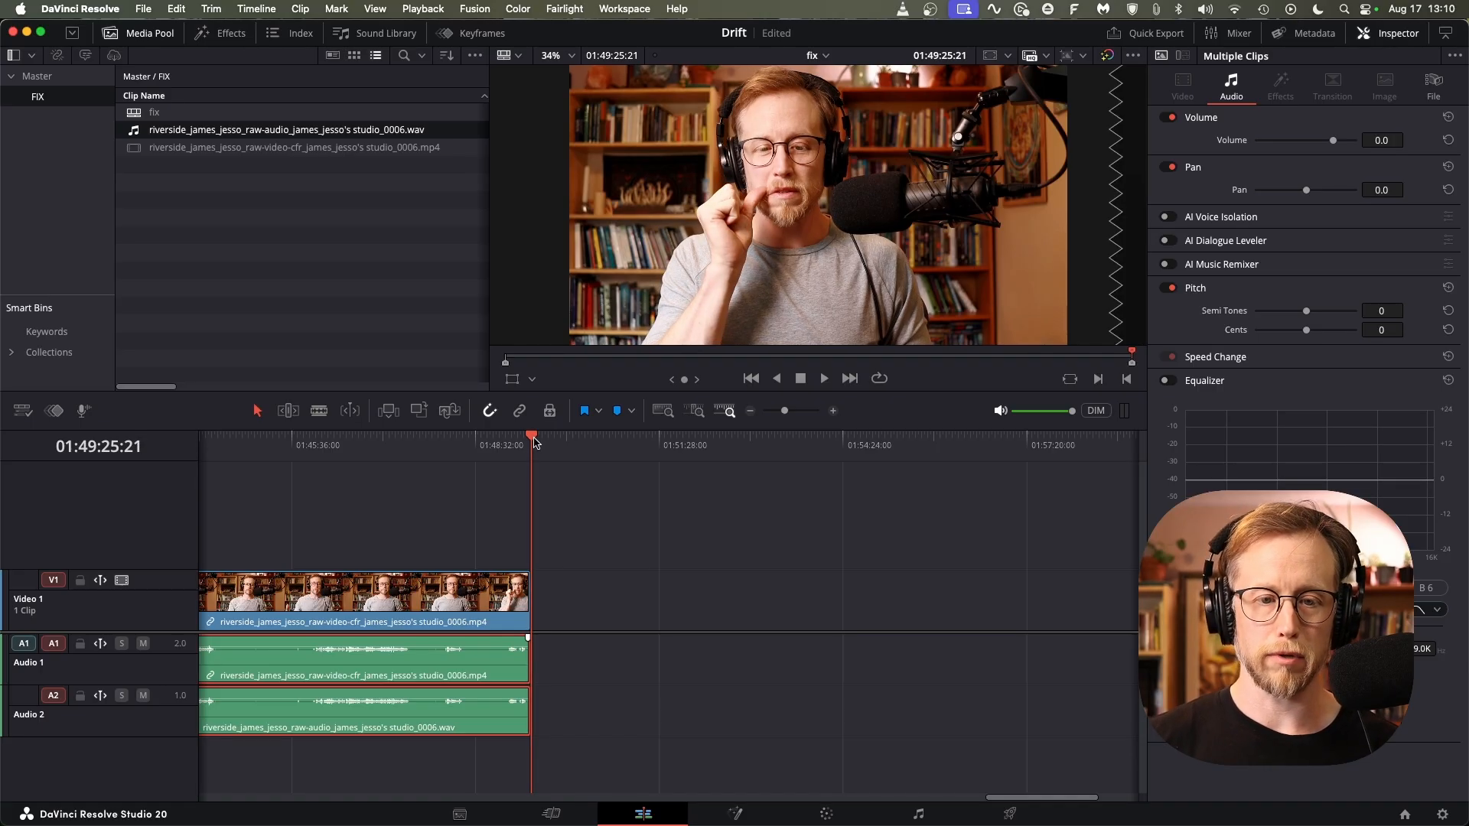
key(super+equal)
key(super+equal)
key(super+equal)
key(super+equal)
key(super+equal)
key(super+equal)
key(super+equal)
key(super+equal)
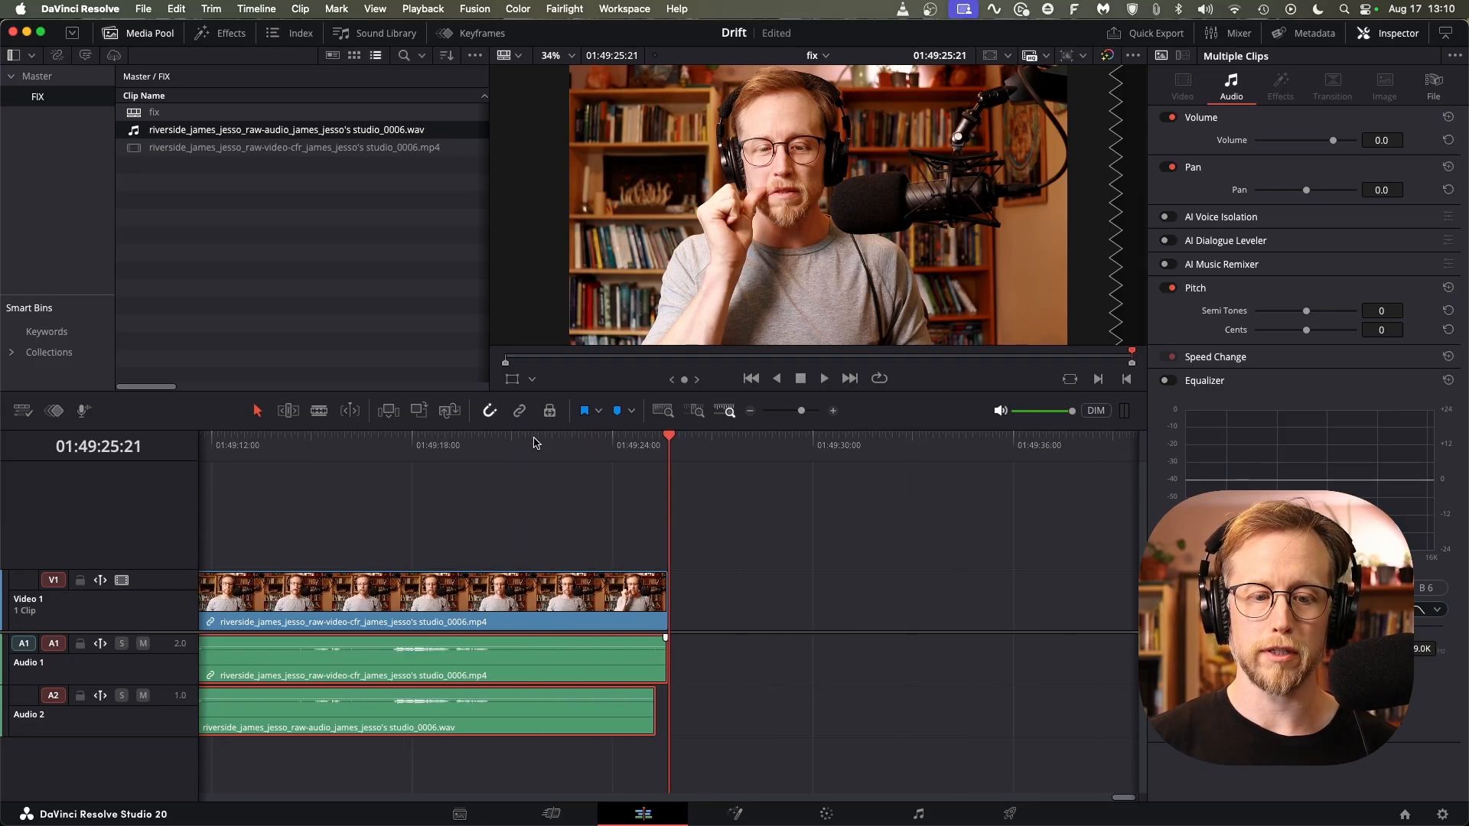
key(super+equal)
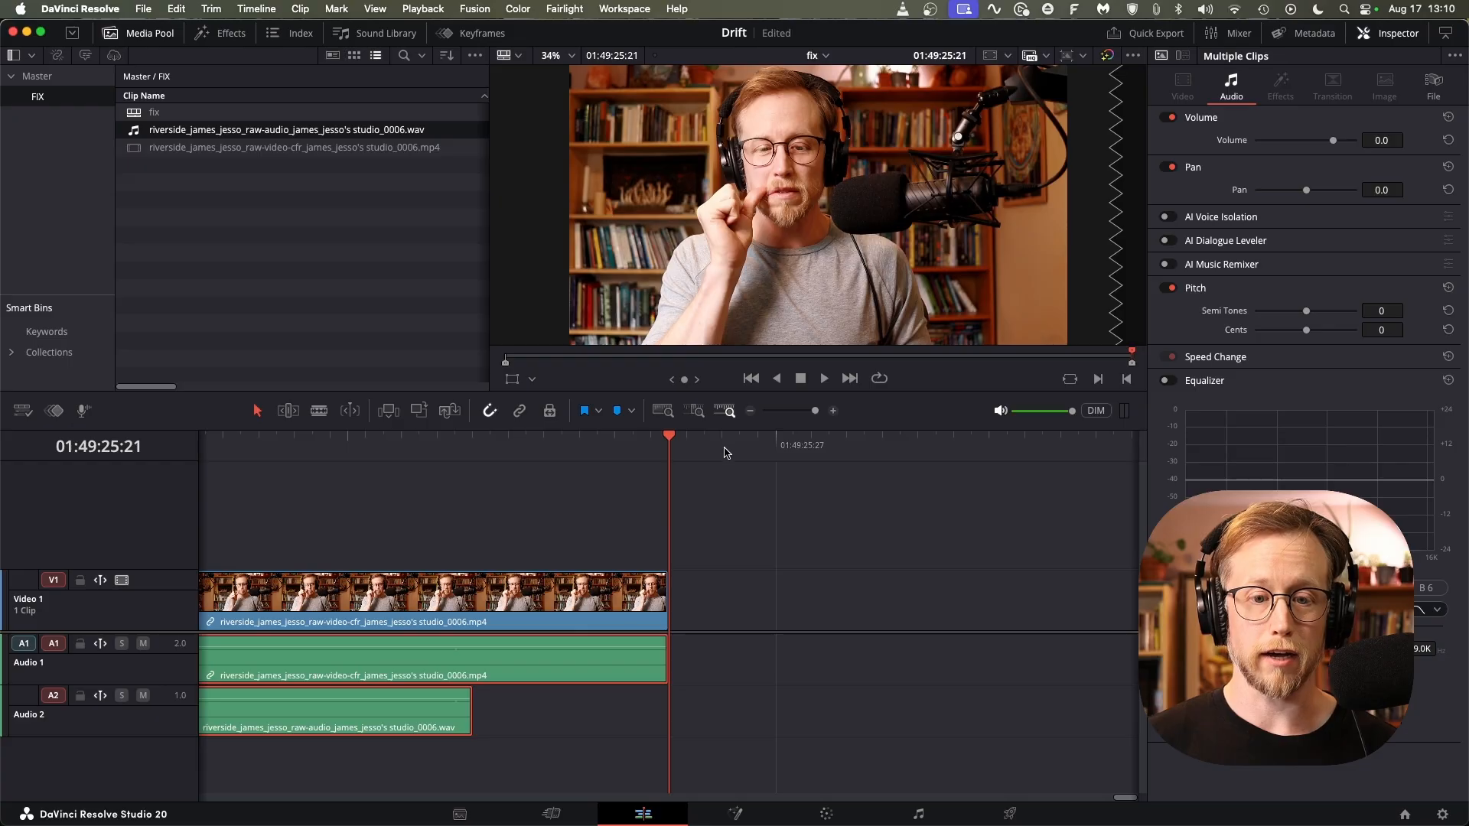
Step: Turn off linked selection and select only the picture part of the MP4 on Video 1
click(549, 514)
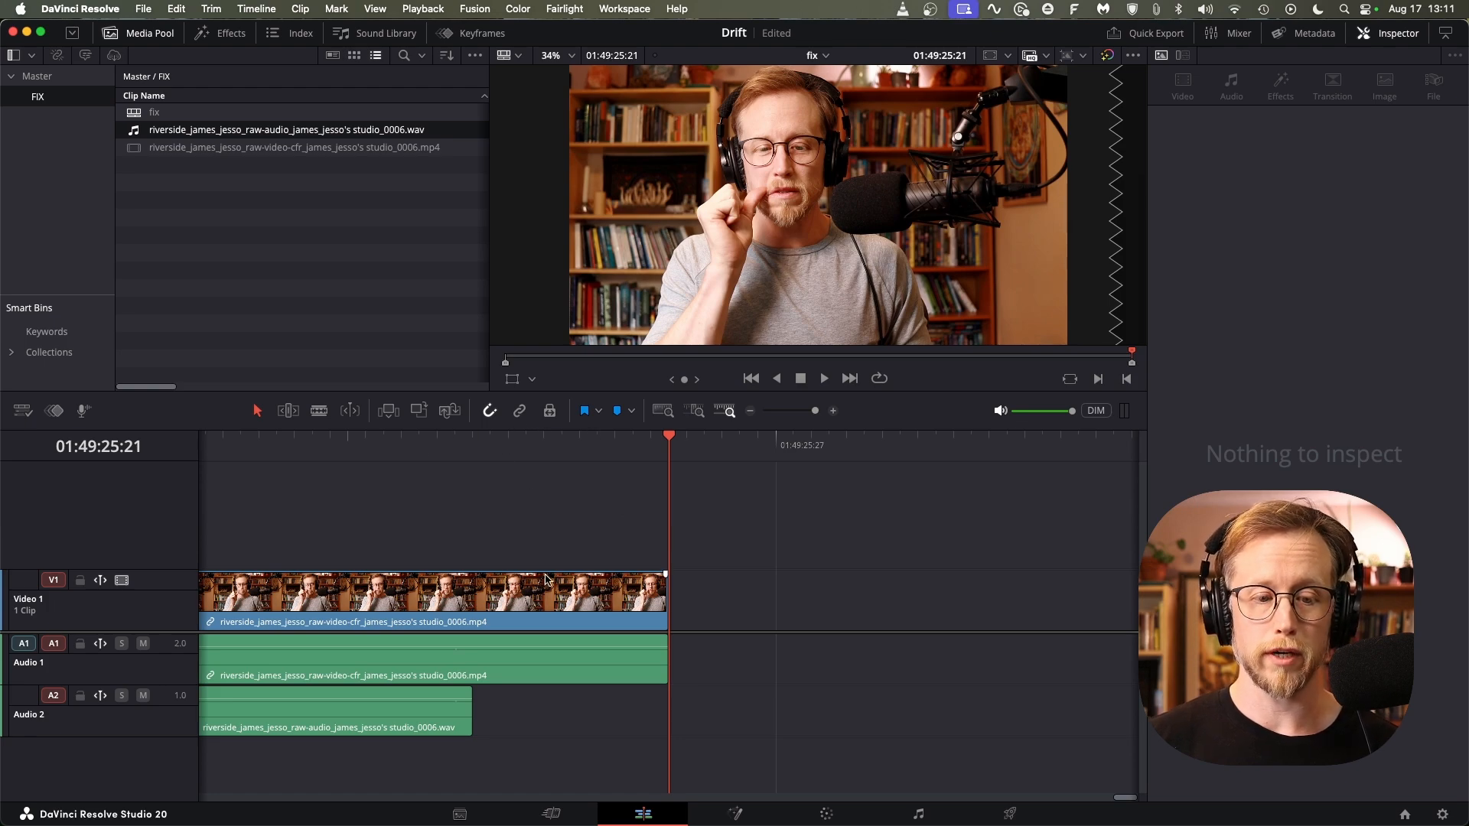
click(548, 597)
click(555, 645)
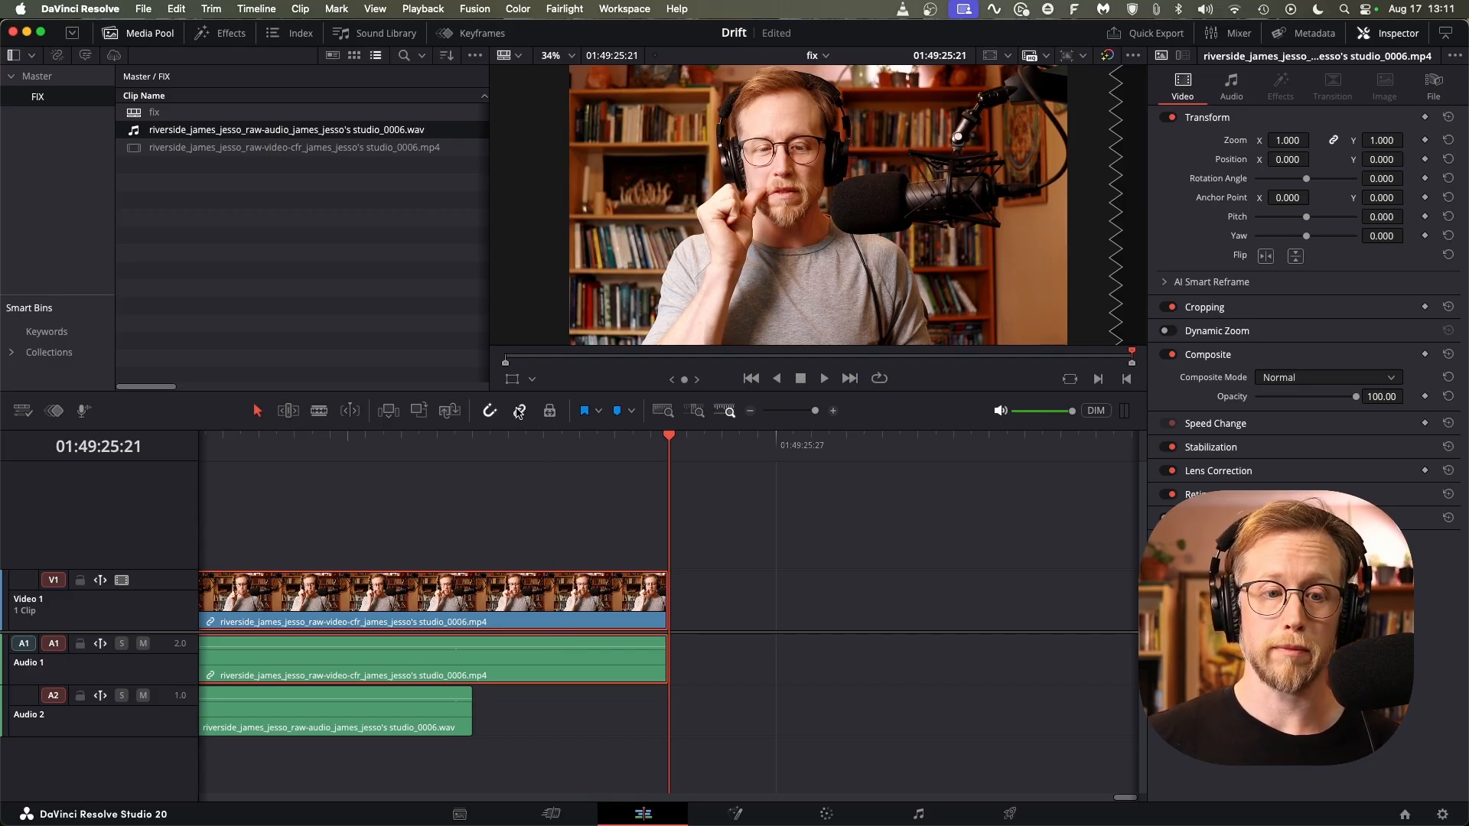
click(570, 734)
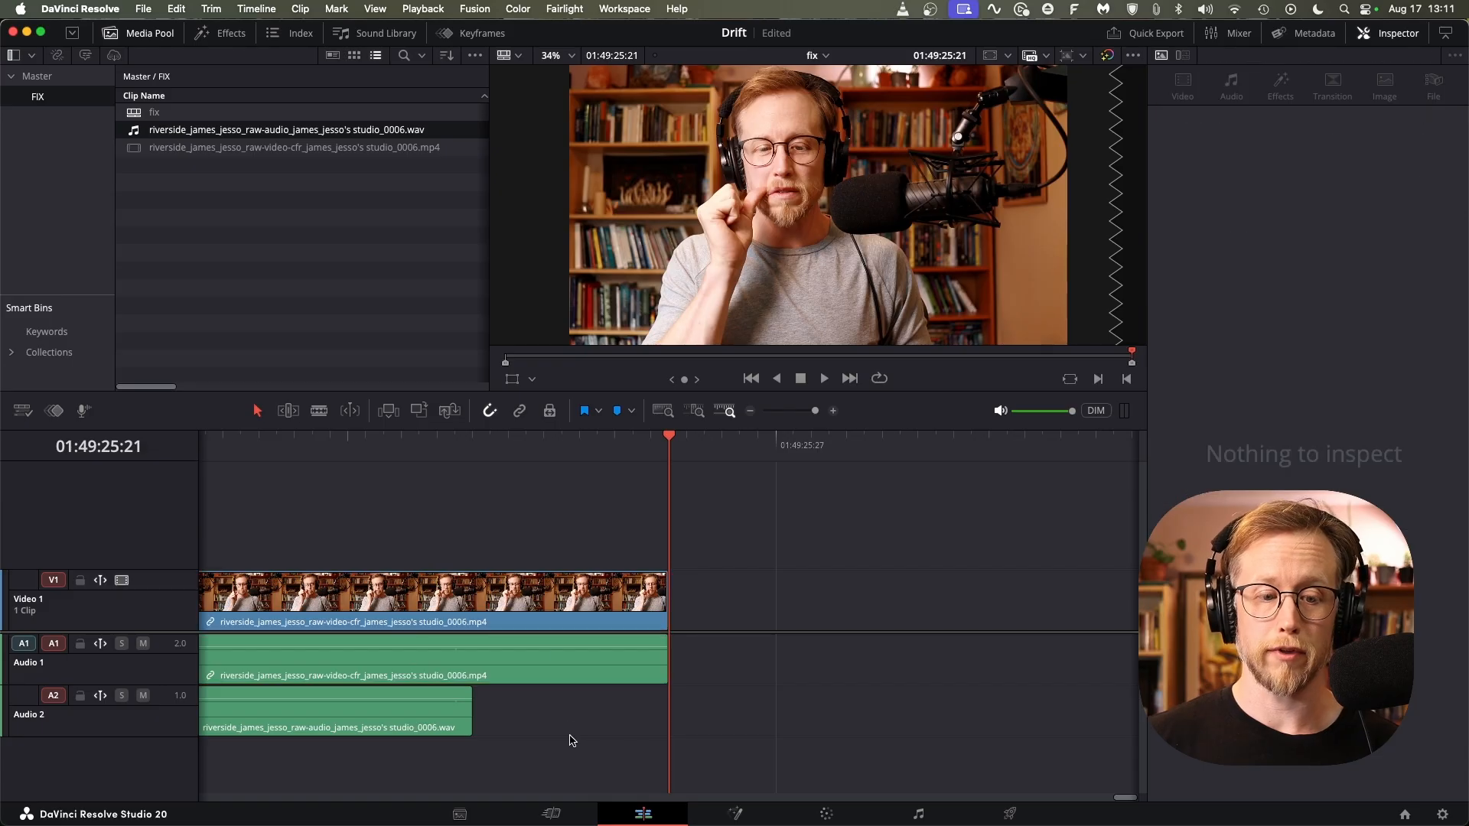
click(570, 612)
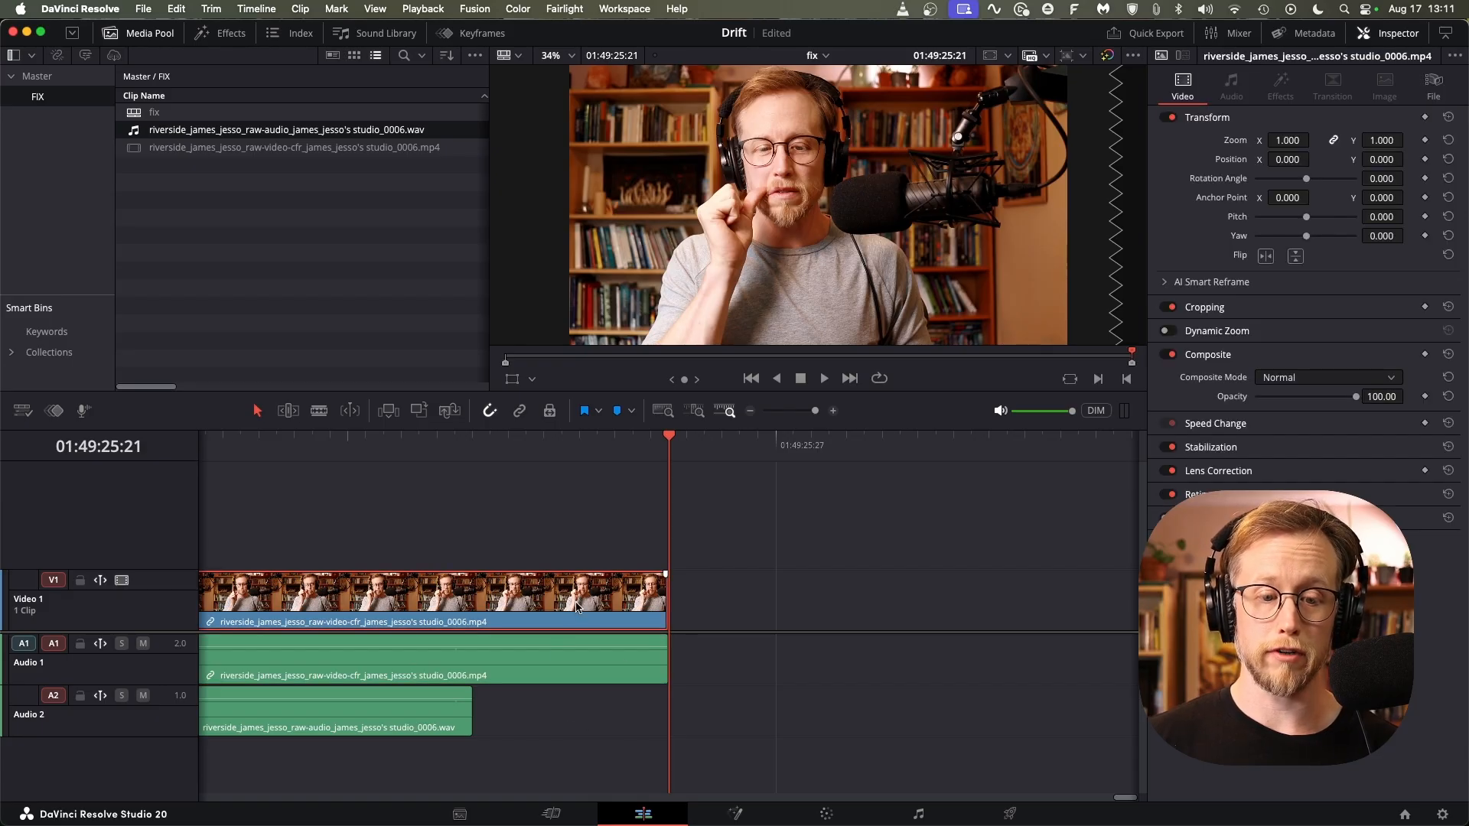
Step: Show the retime controls for the video clip and retime it so its end lines up with the WAV's end on Audio 2
right_click(616, 595)
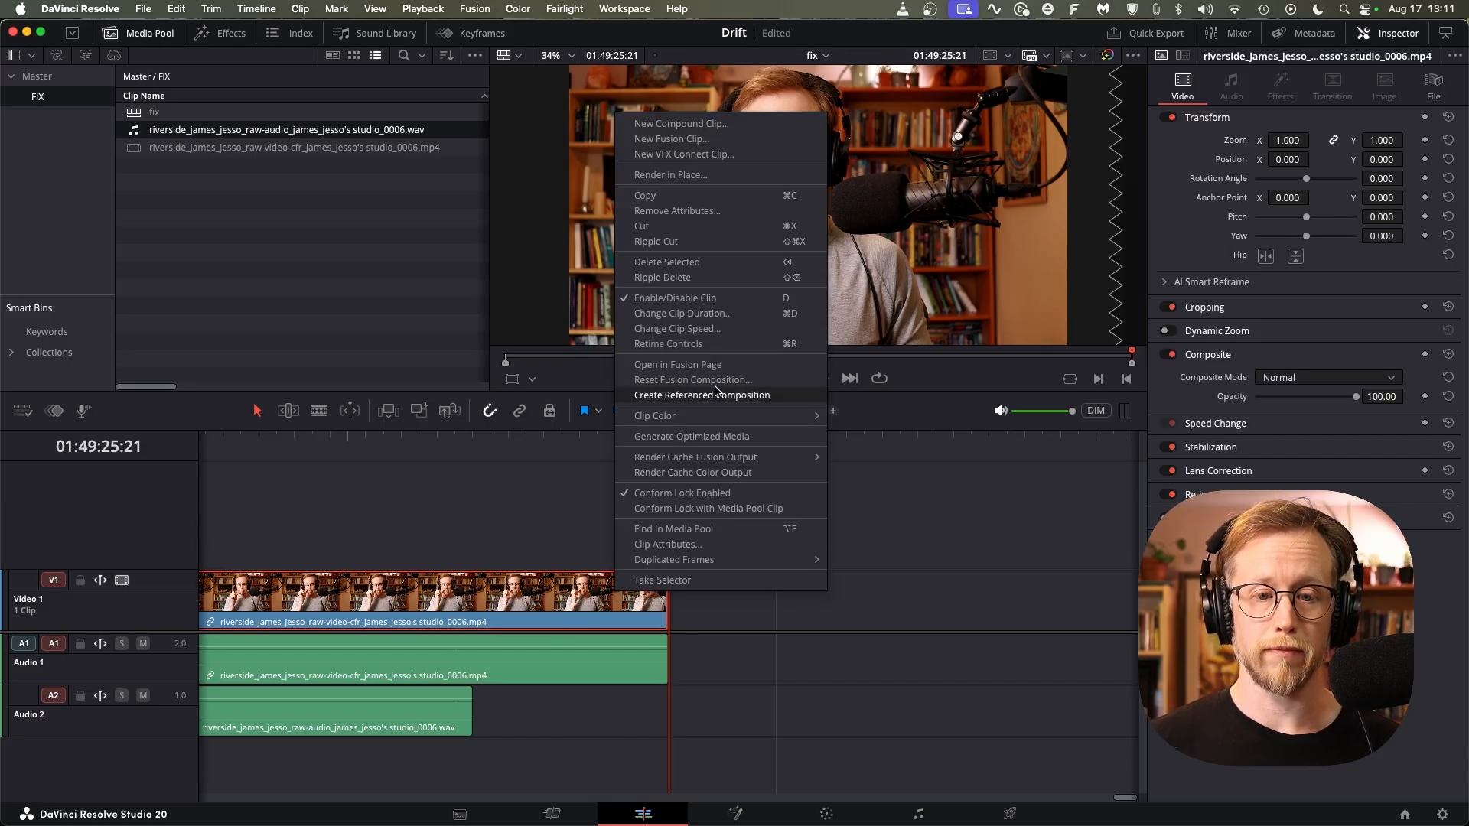
click(704, 345)
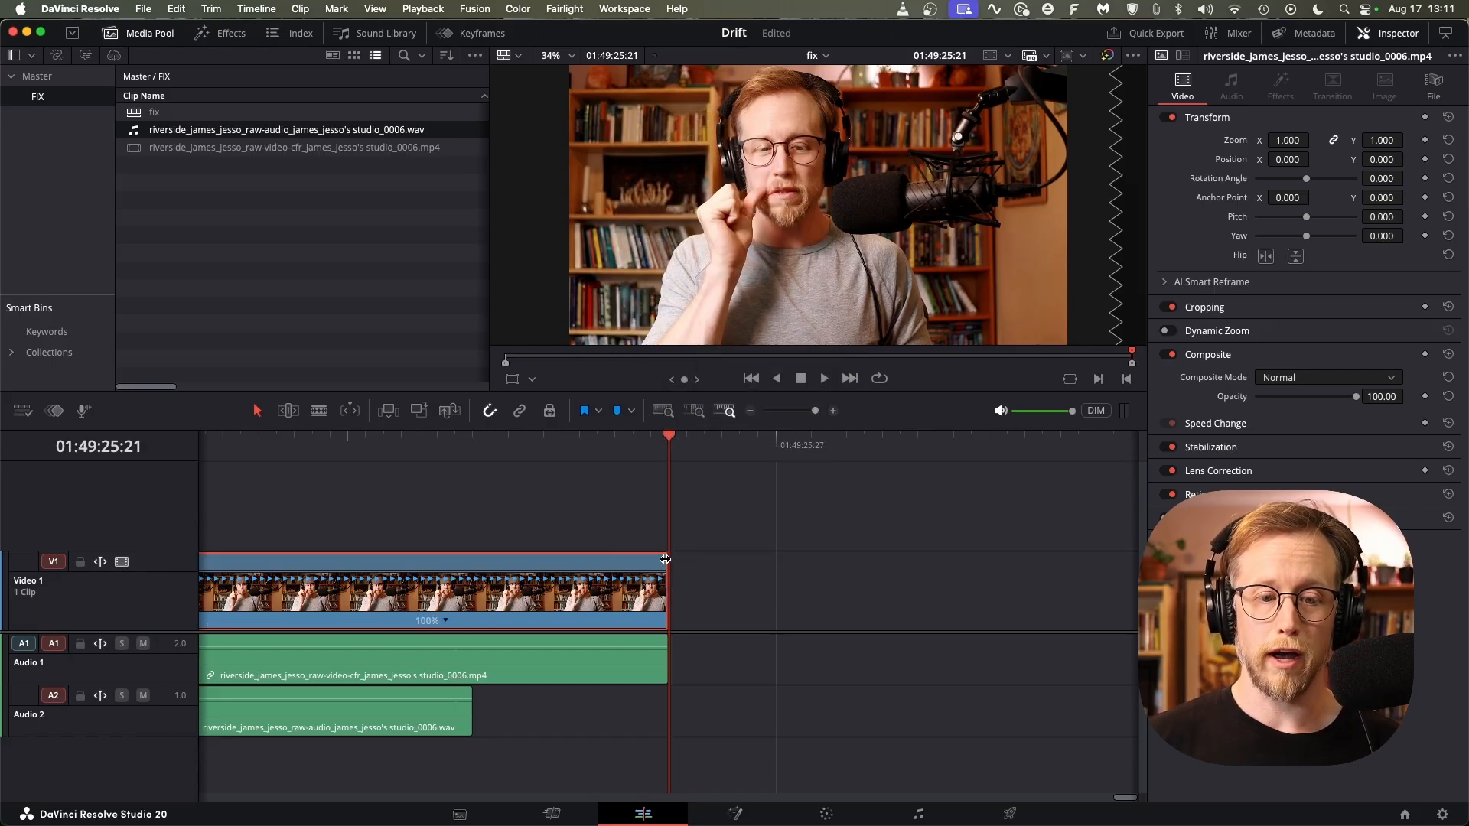
drag(667, 561, 477, 561)
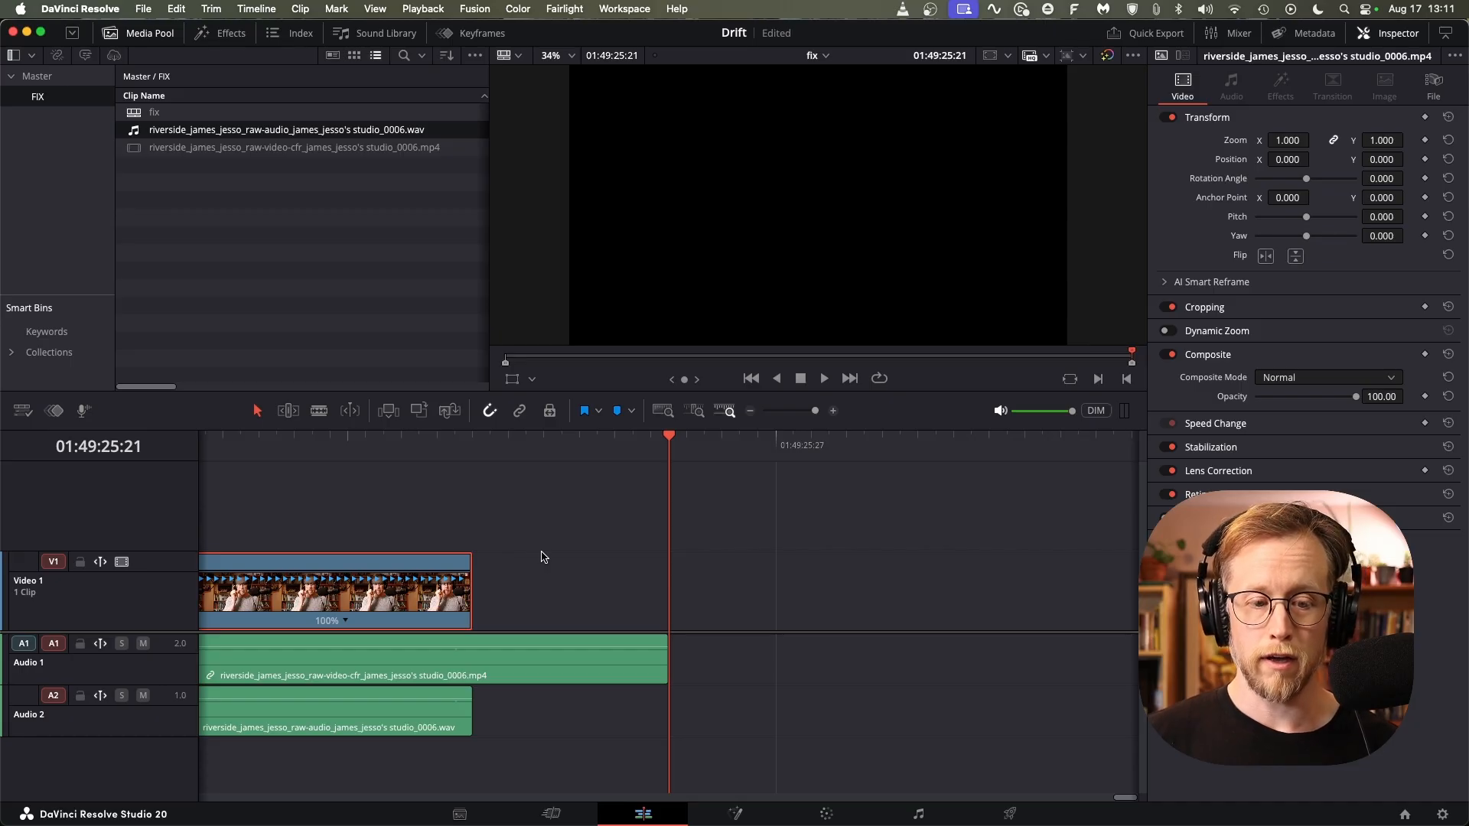
Step: Play the last seconds of the timeline to check the retimed video against the audio
key(super+minus)
key(super+minus)
key(super+minus)
key(super+minus)
key(super+minus)
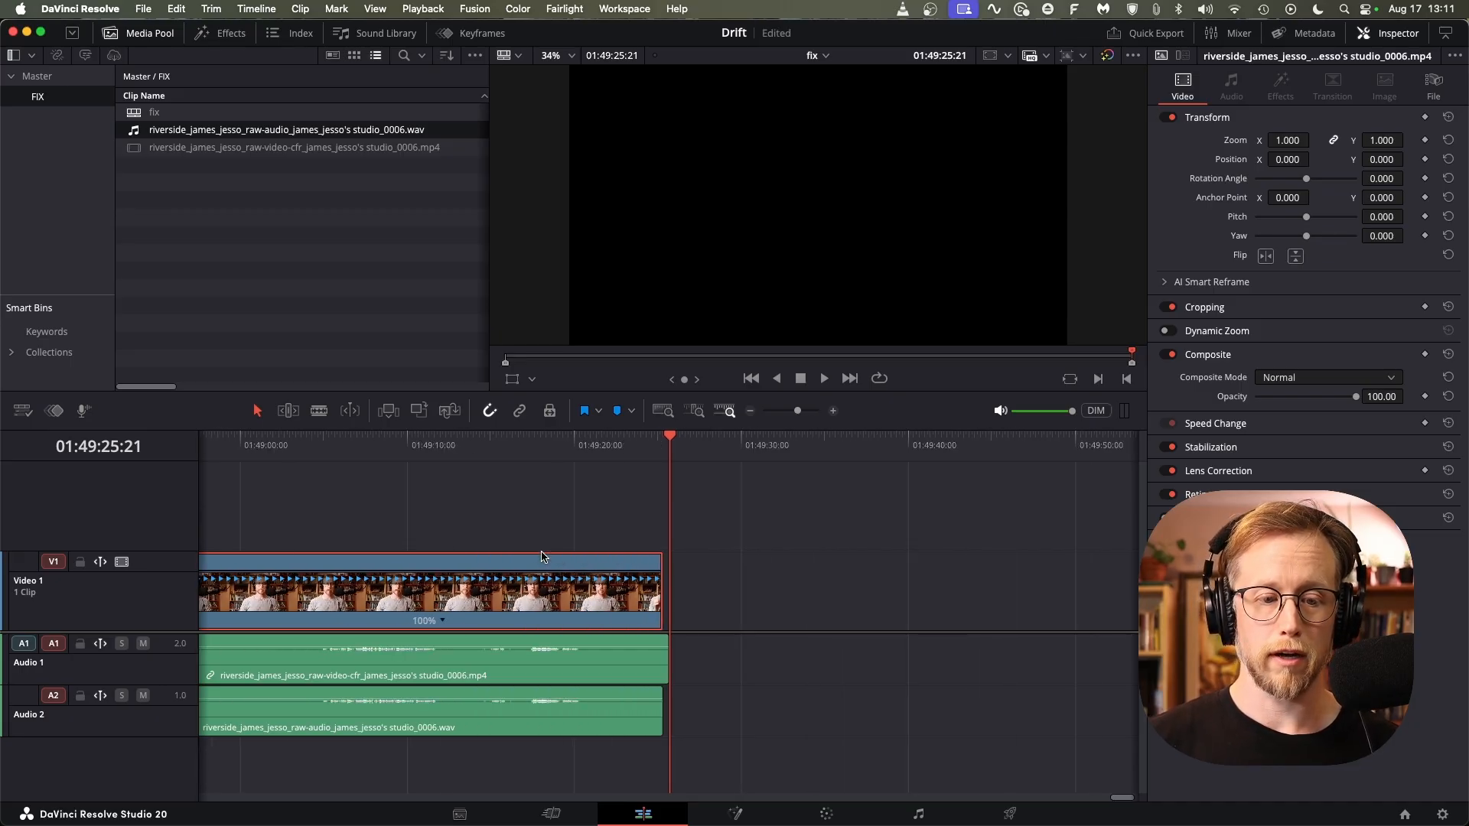
click(544, 442)
key(space)
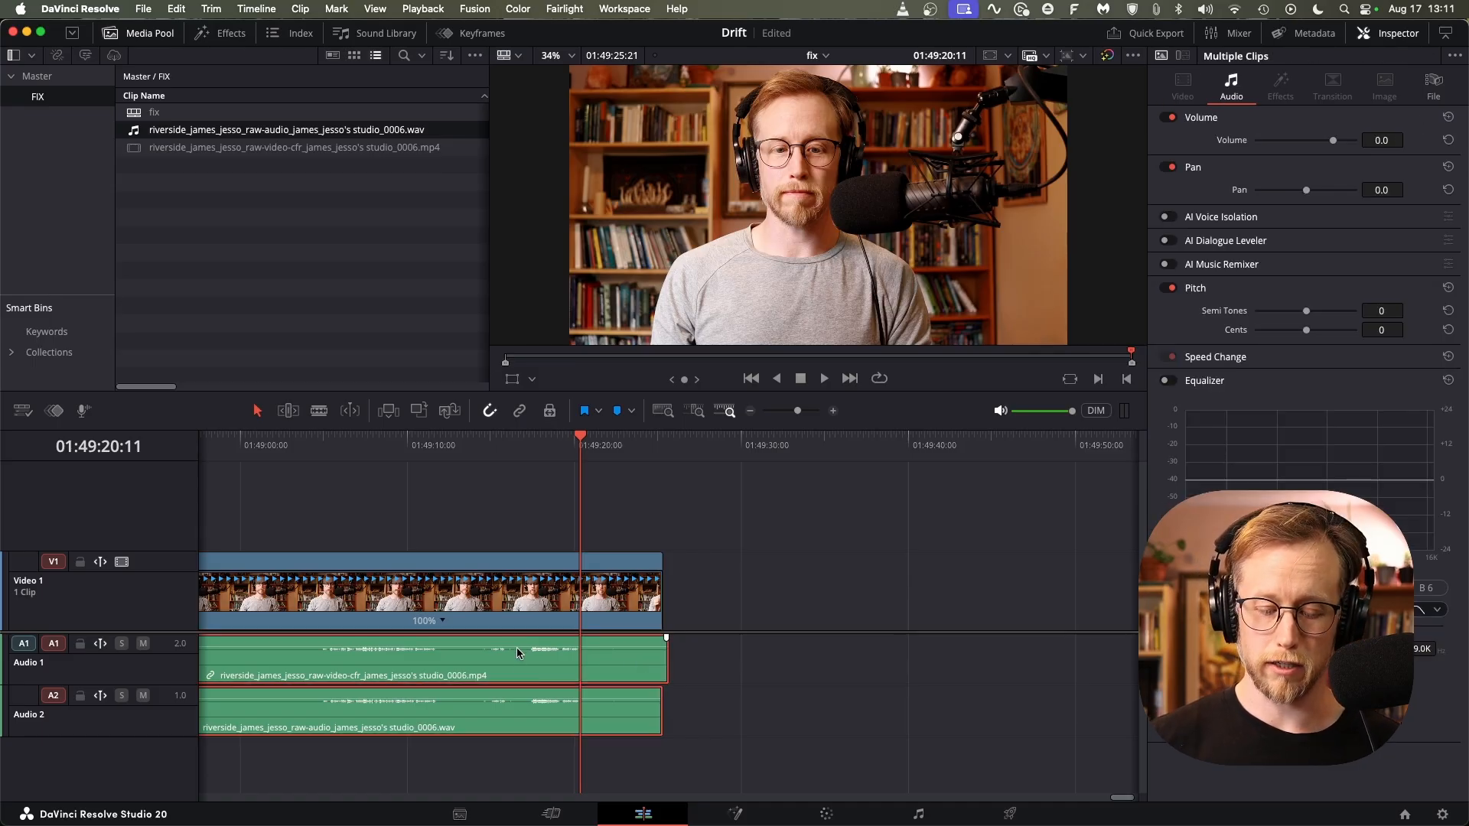
Step: Nudge the clips on Audio 1 and Audio 2 three frames to the right and play the ending to check the sync
key(period)
key(period)
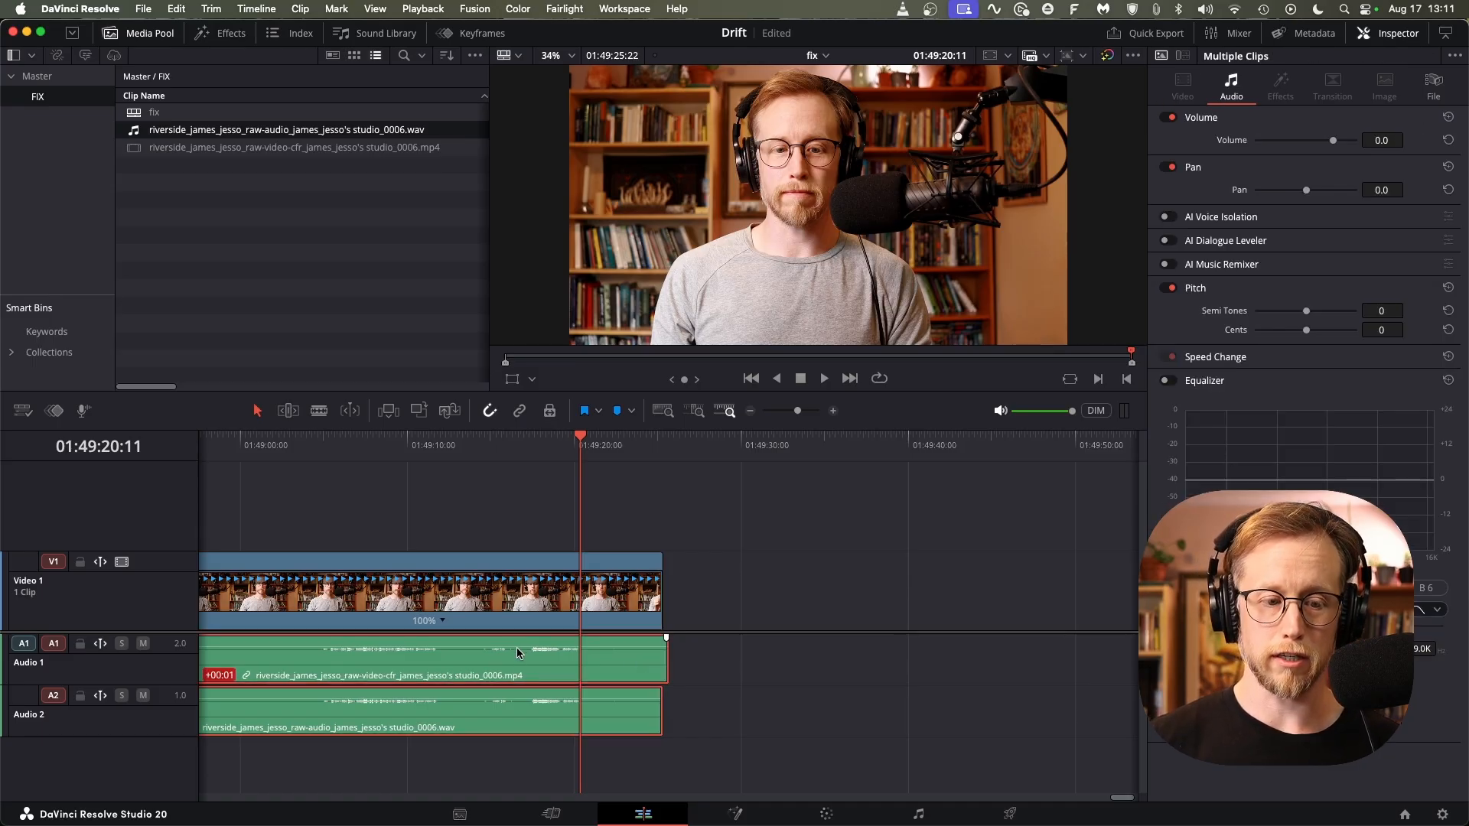
key(period)
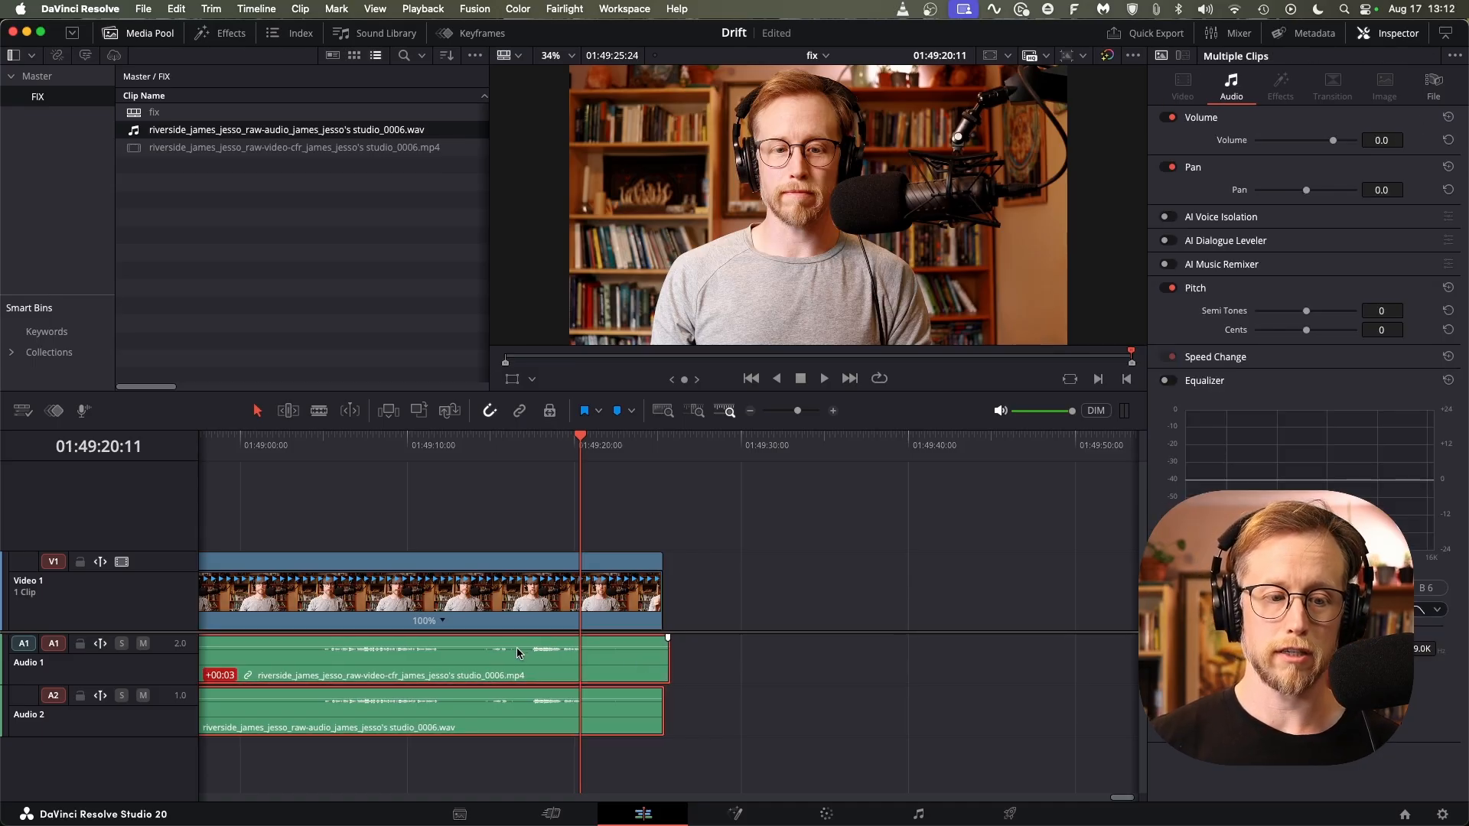
click(351, 438)
key(space)
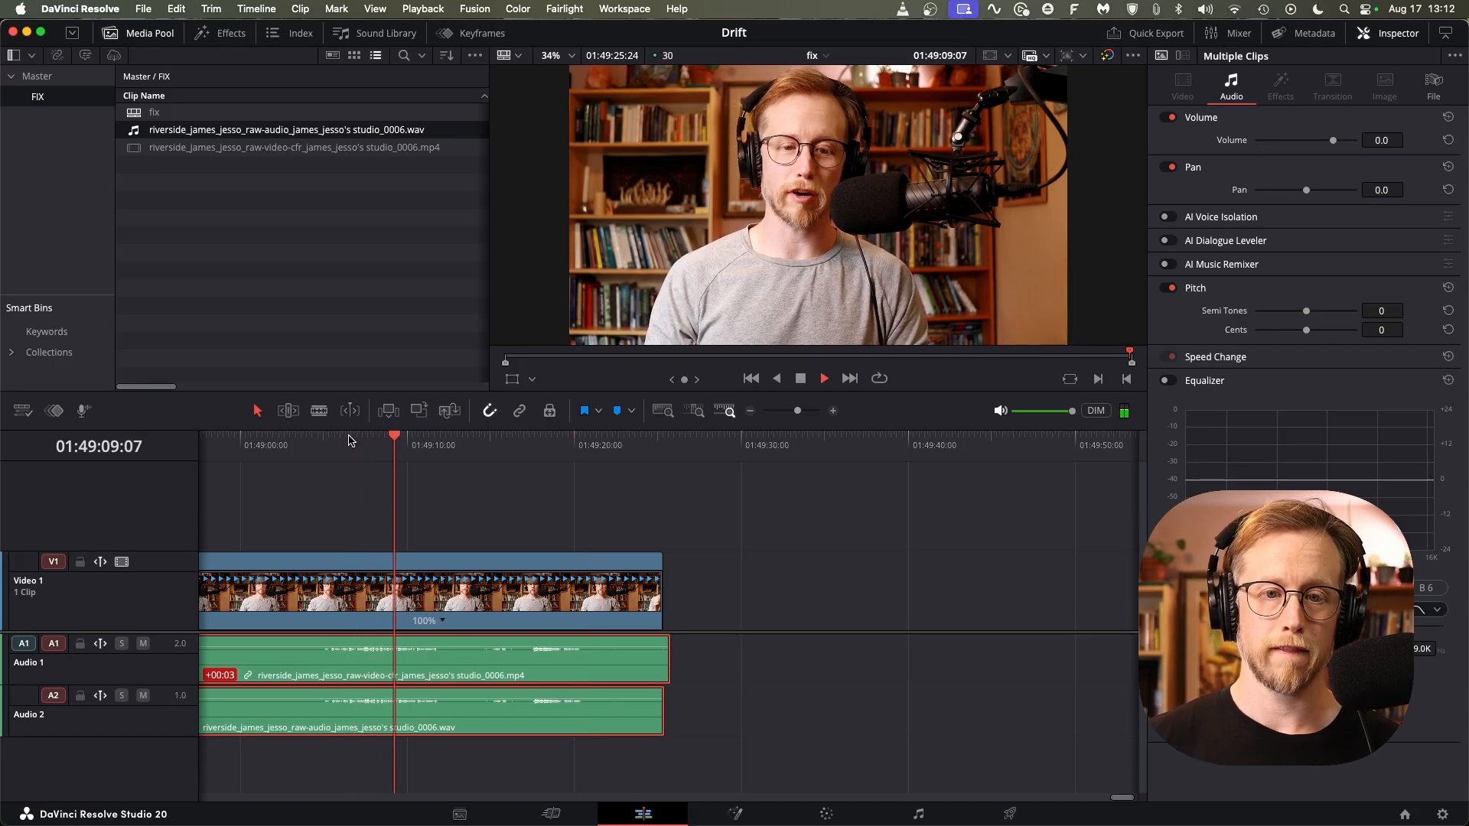
key(space)
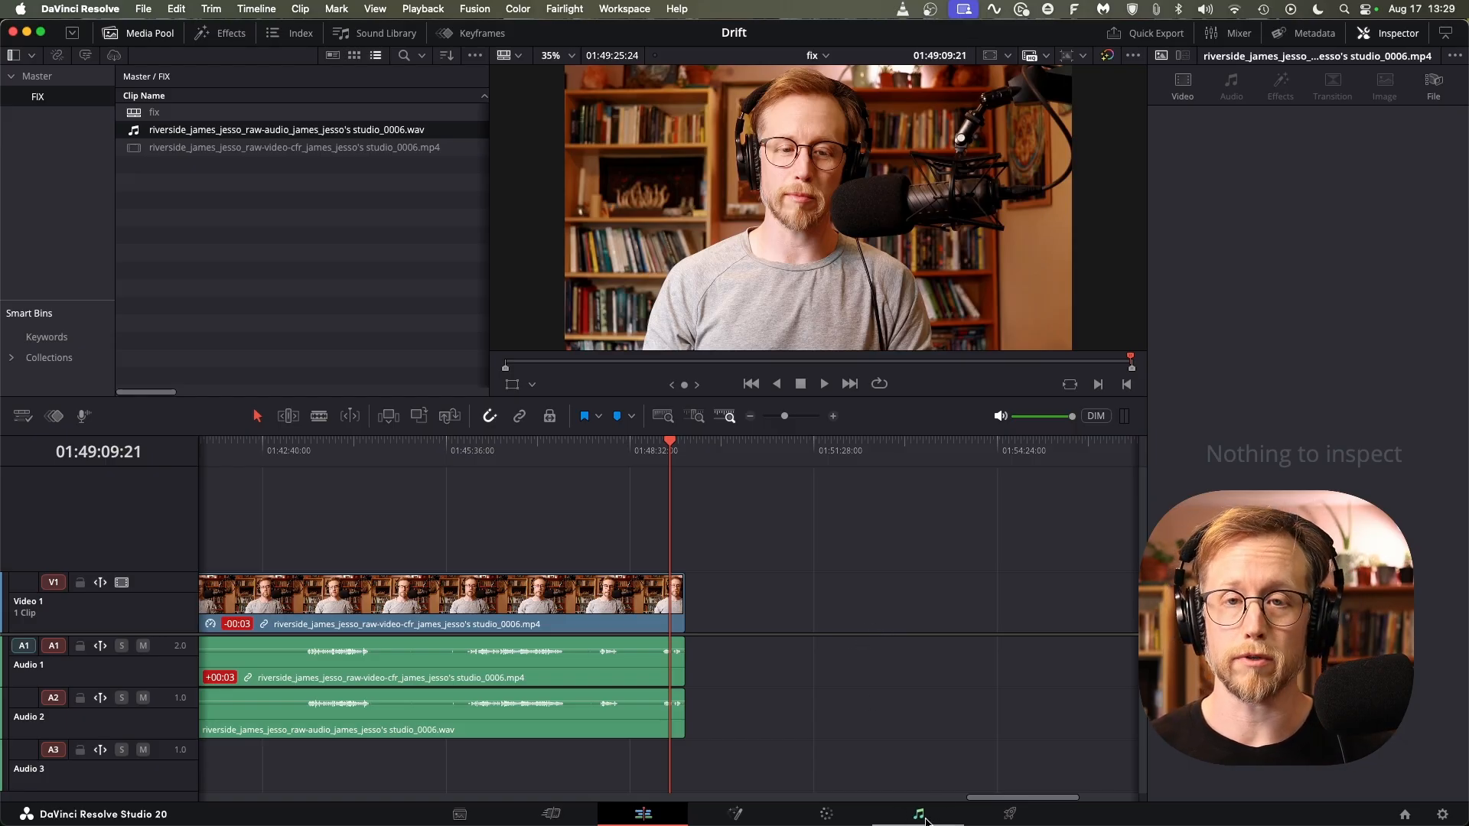
Step: Delete the raw audio WAV clip from Audio 2
mouse_move(933, 822)
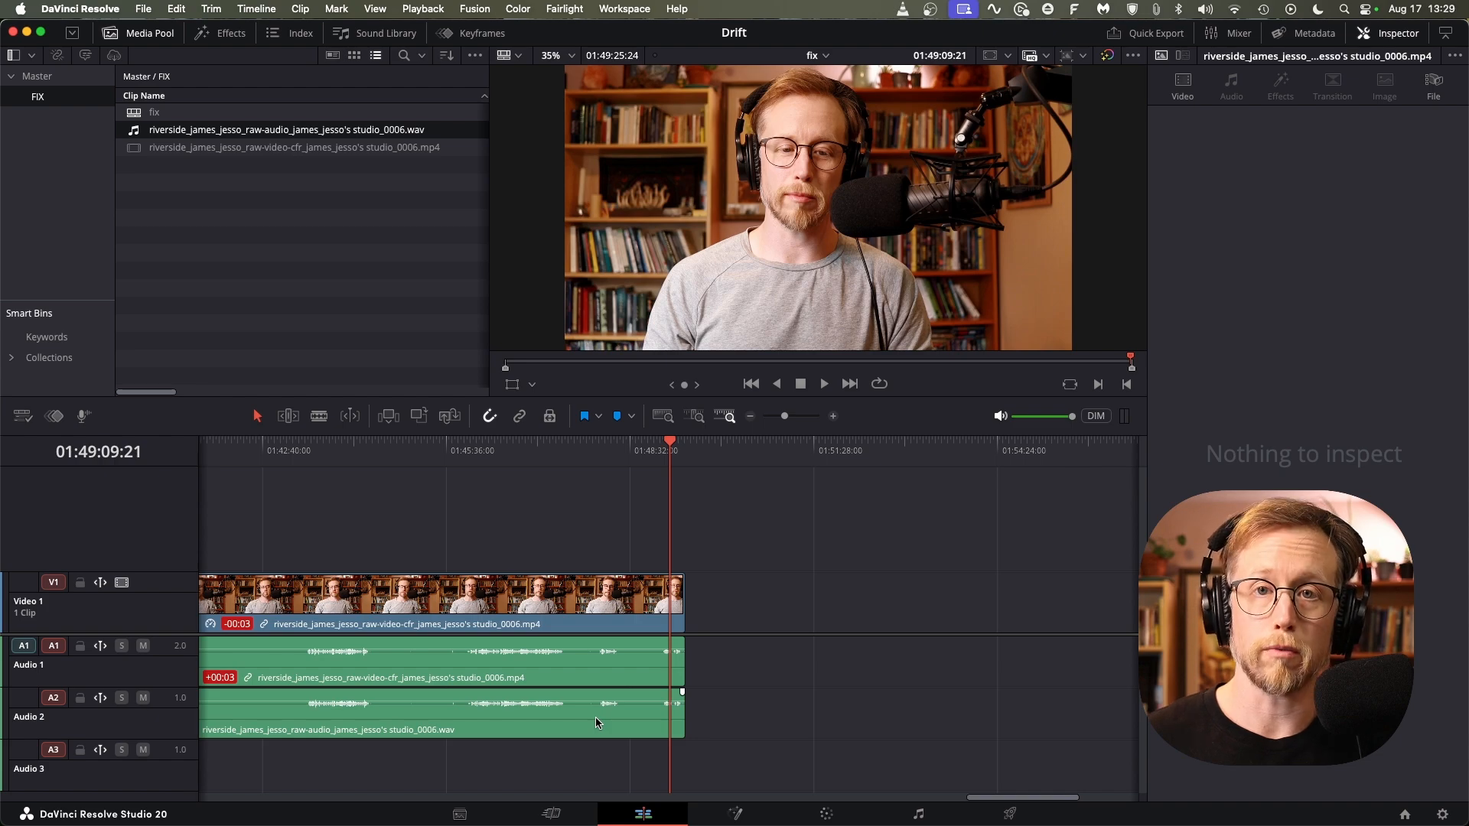
click(597, 731)
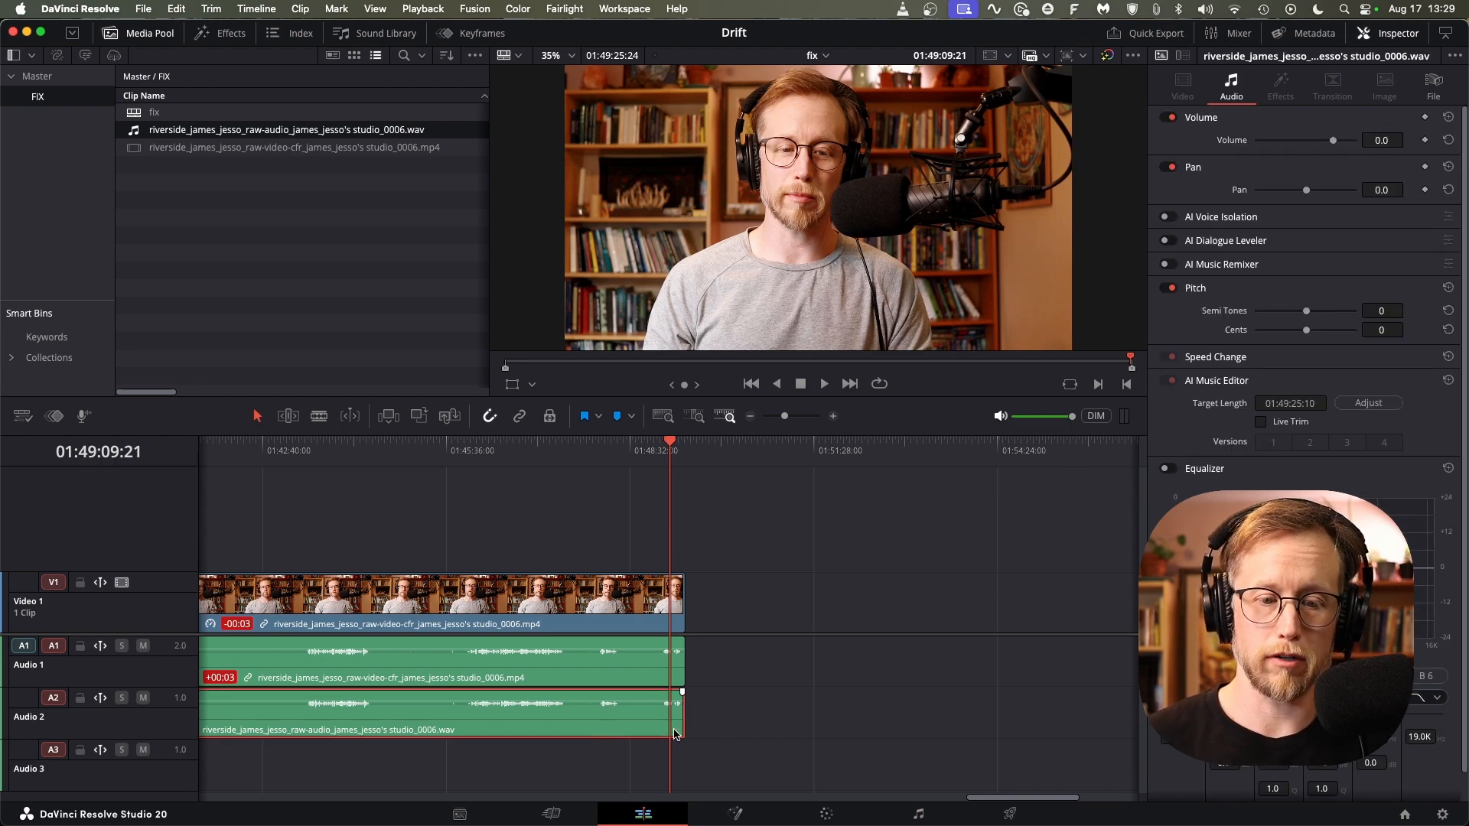
key(Delete)
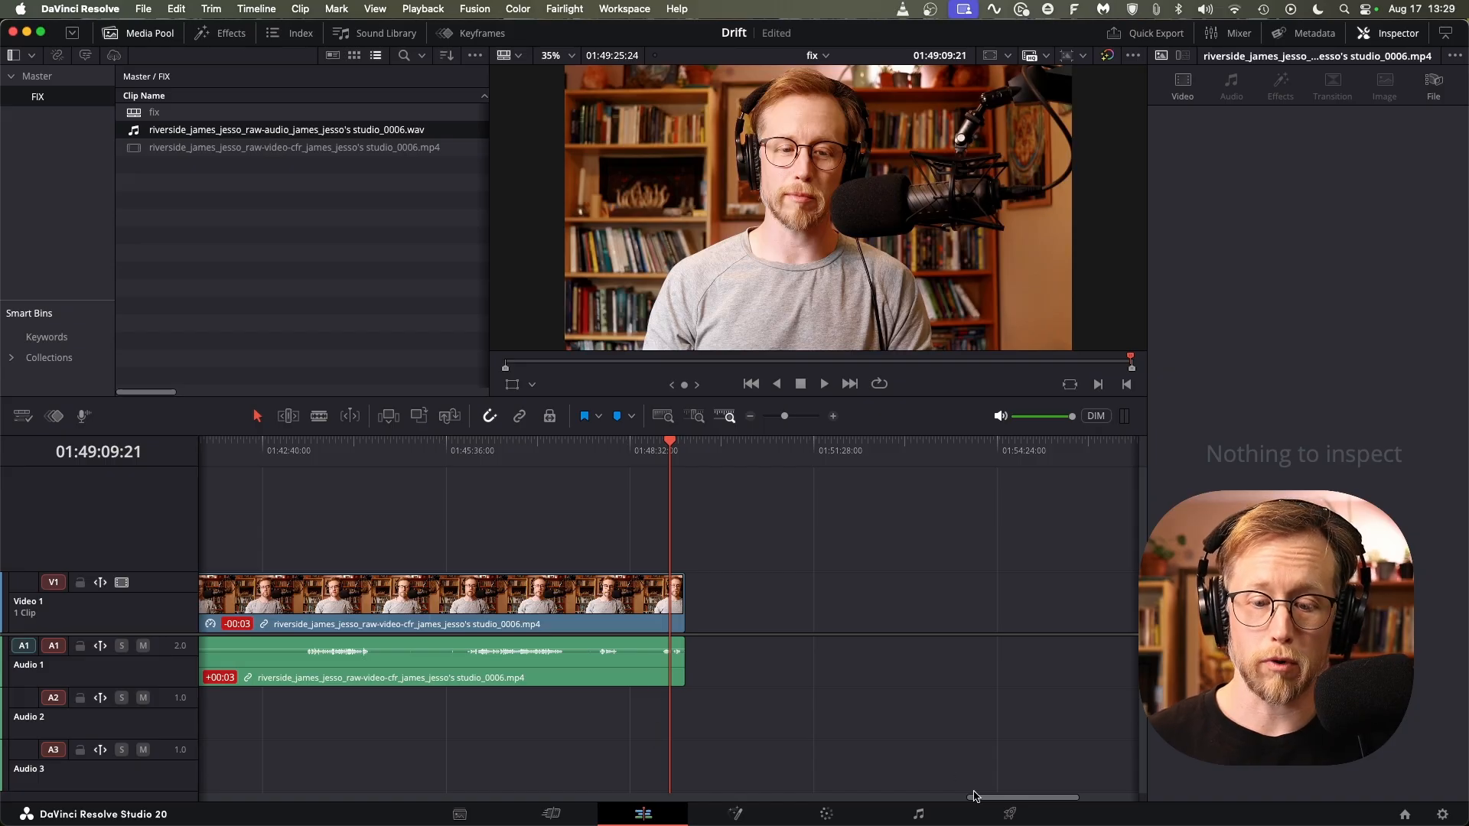
Step: Go to the Deliver page and examine the video and audio export settings, including the audio codec and bit depth choices
click(1010, 814)
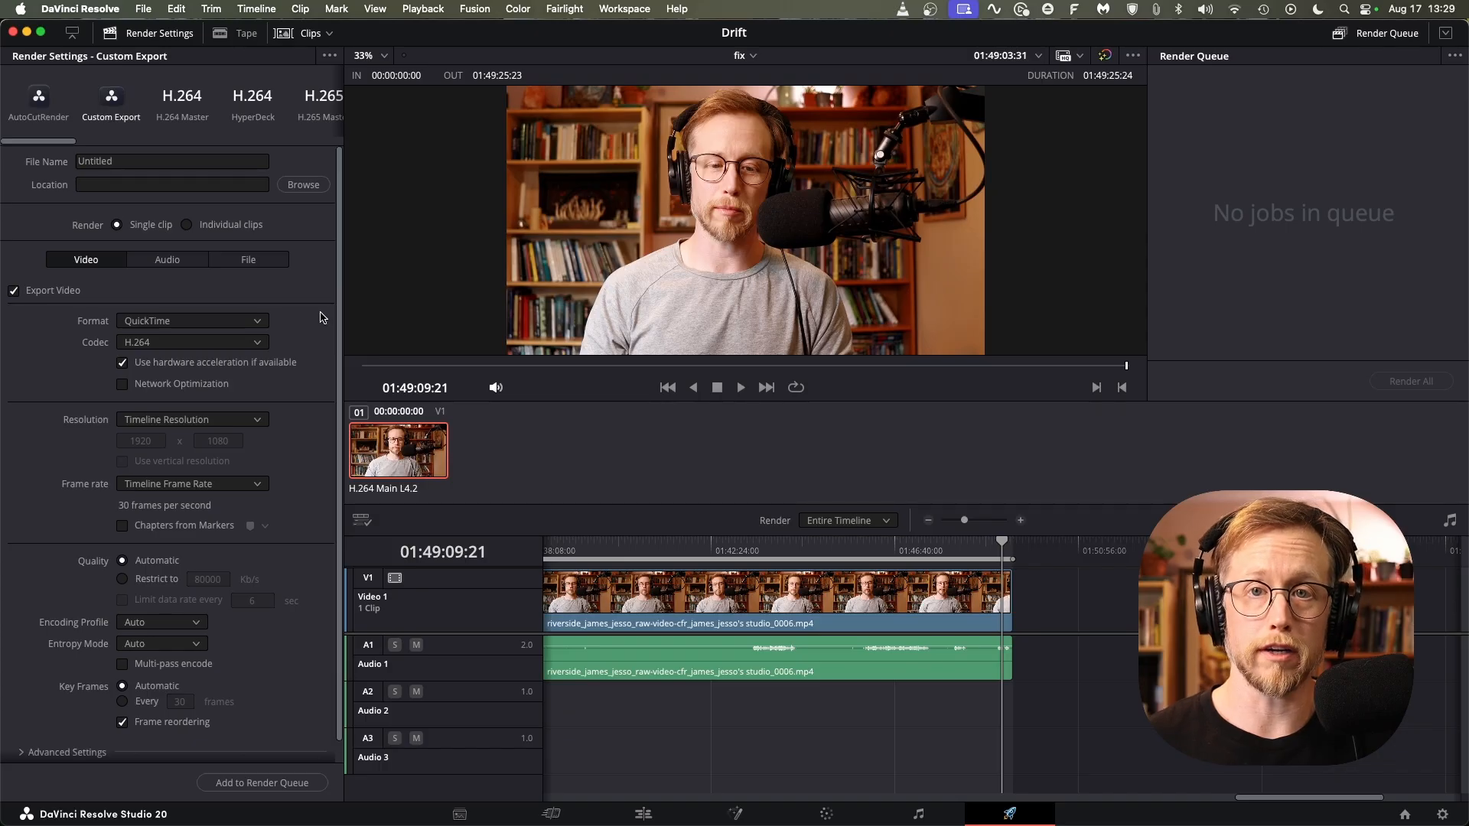
click(167, 261)
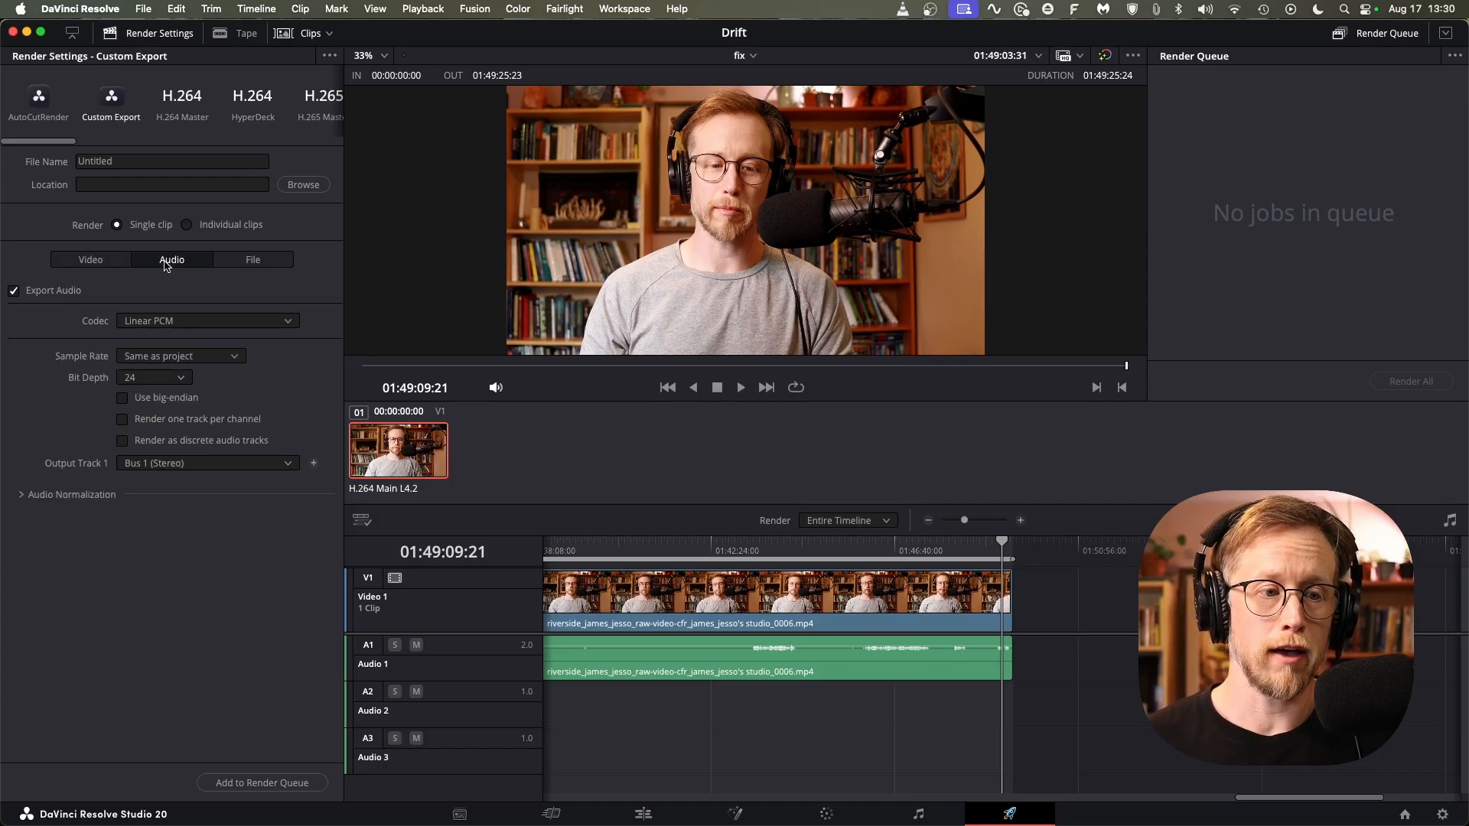
click(90, 259)
click(171, 260)
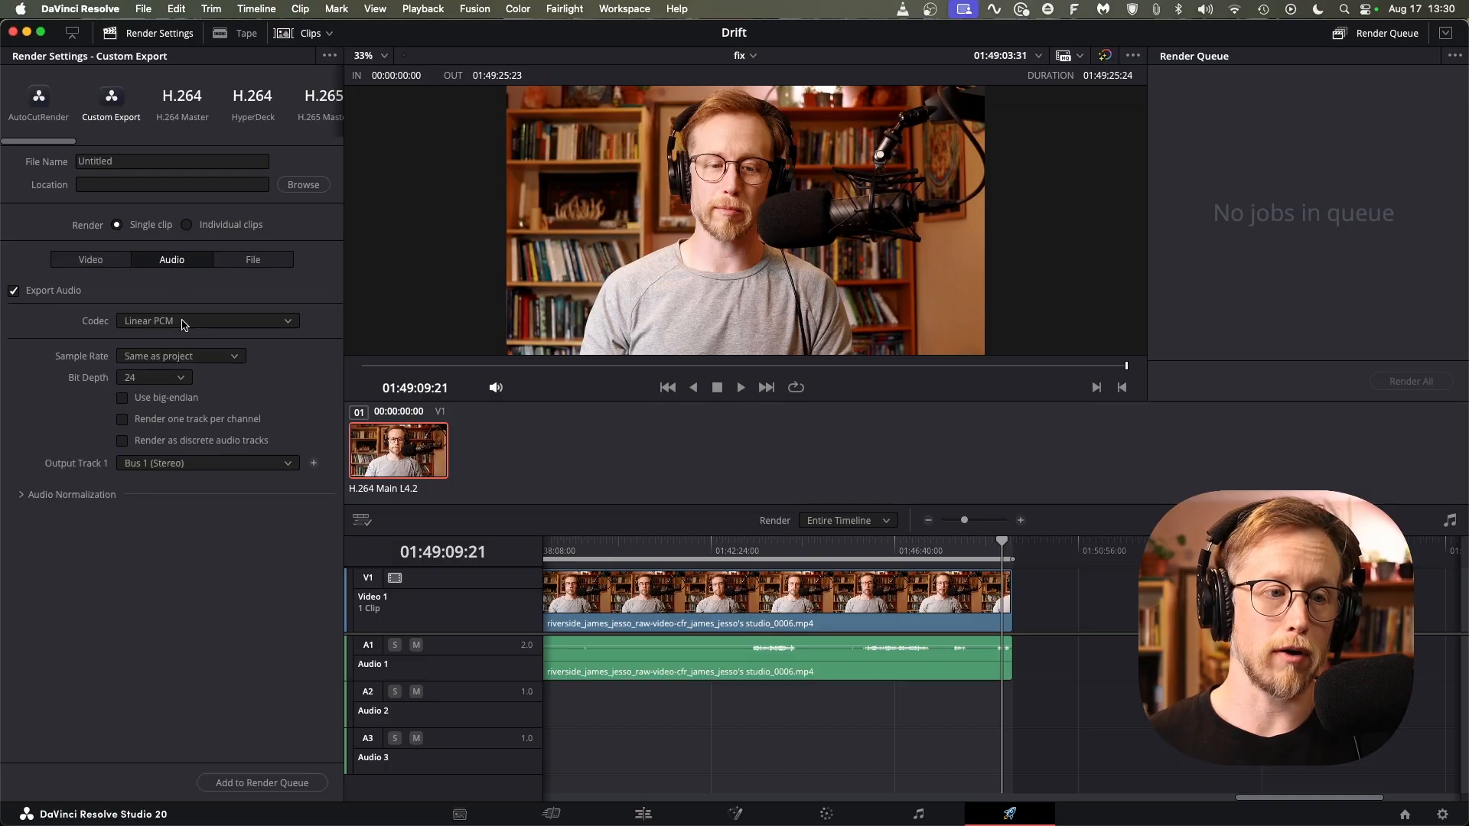
click(184, 325)
click(229, 291)
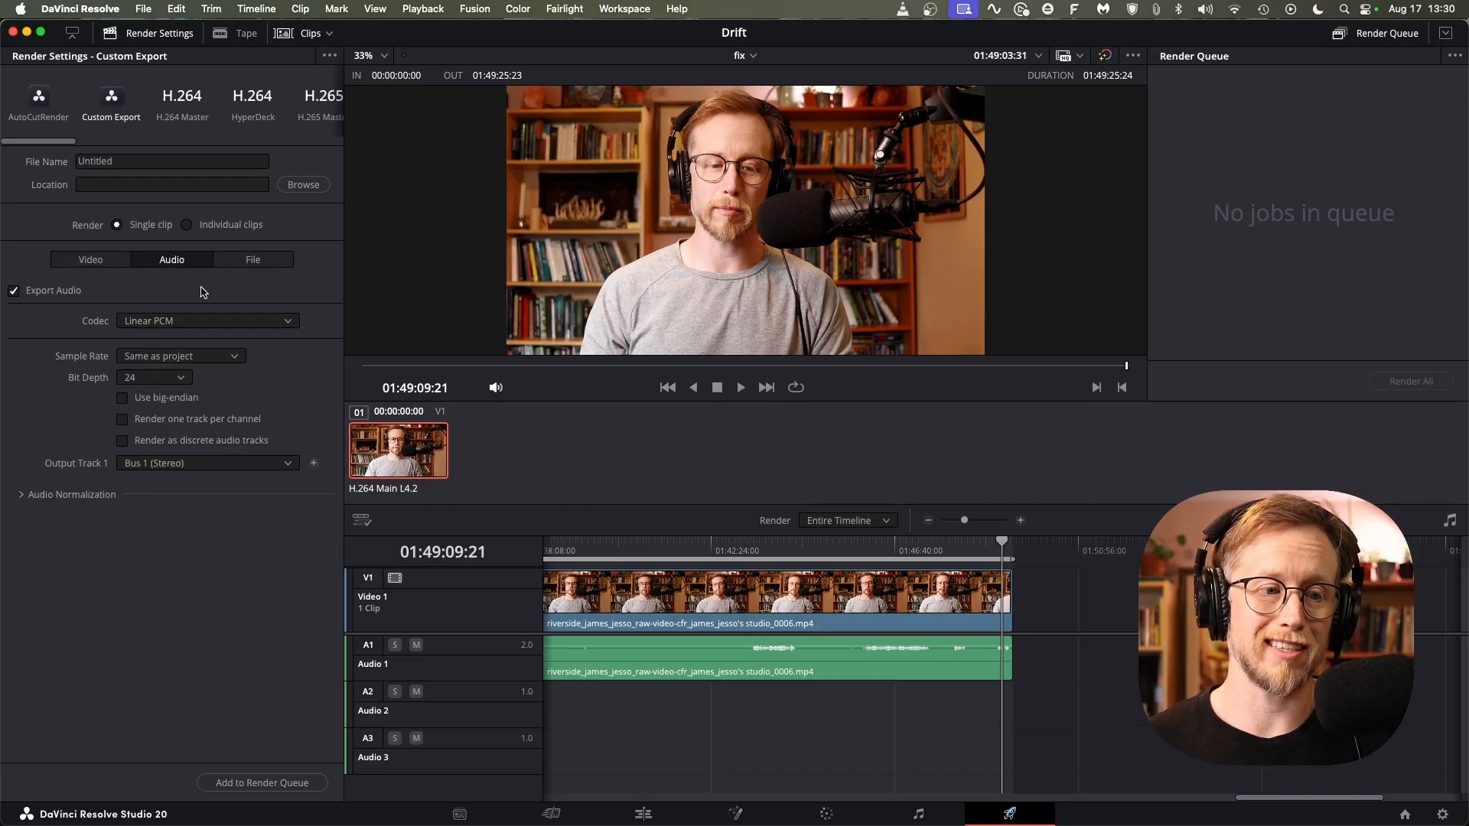
click(143, 381)
click(239, 385)
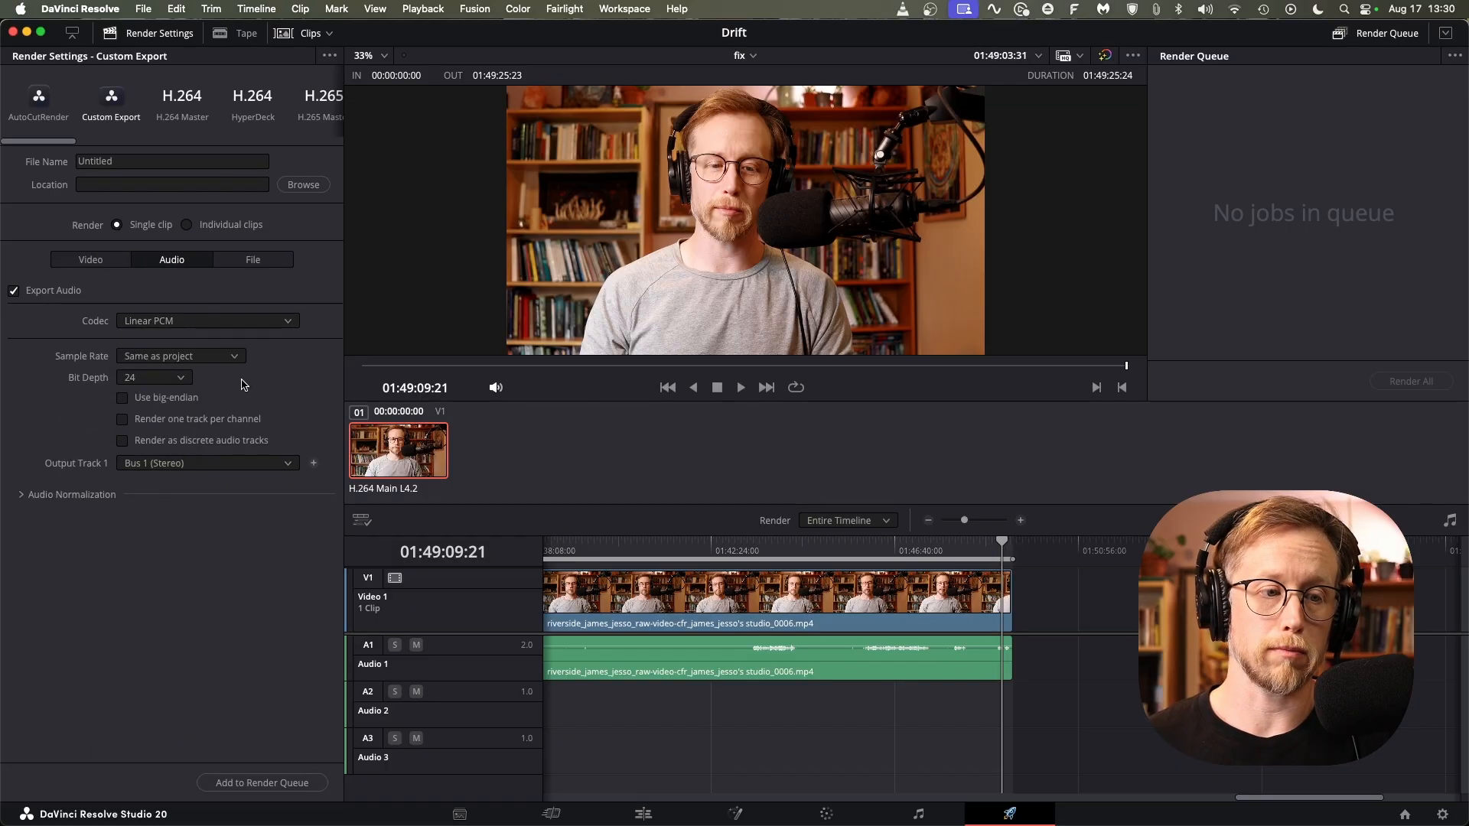
click(159, 378)
click(305, 366)
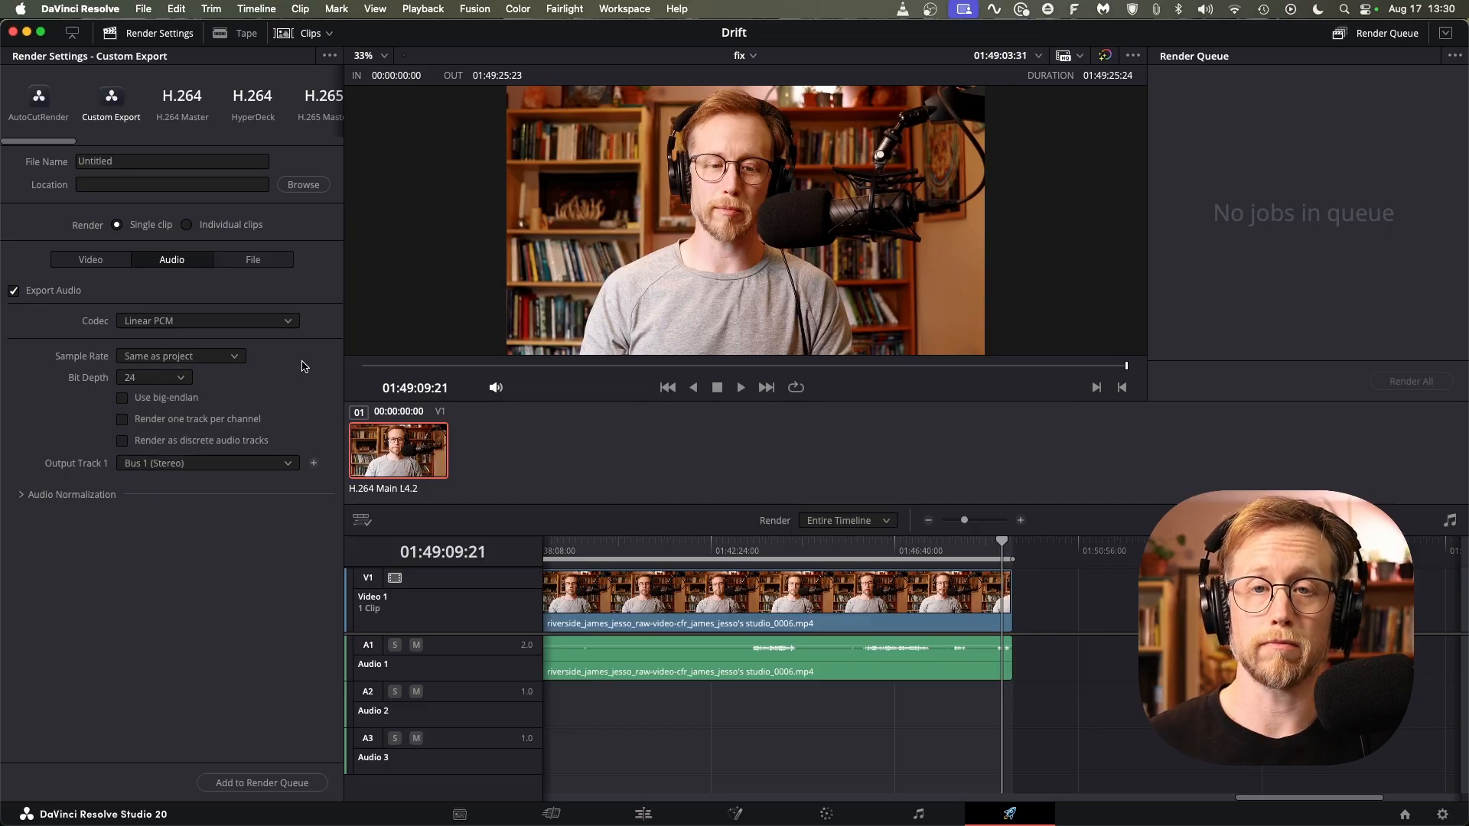